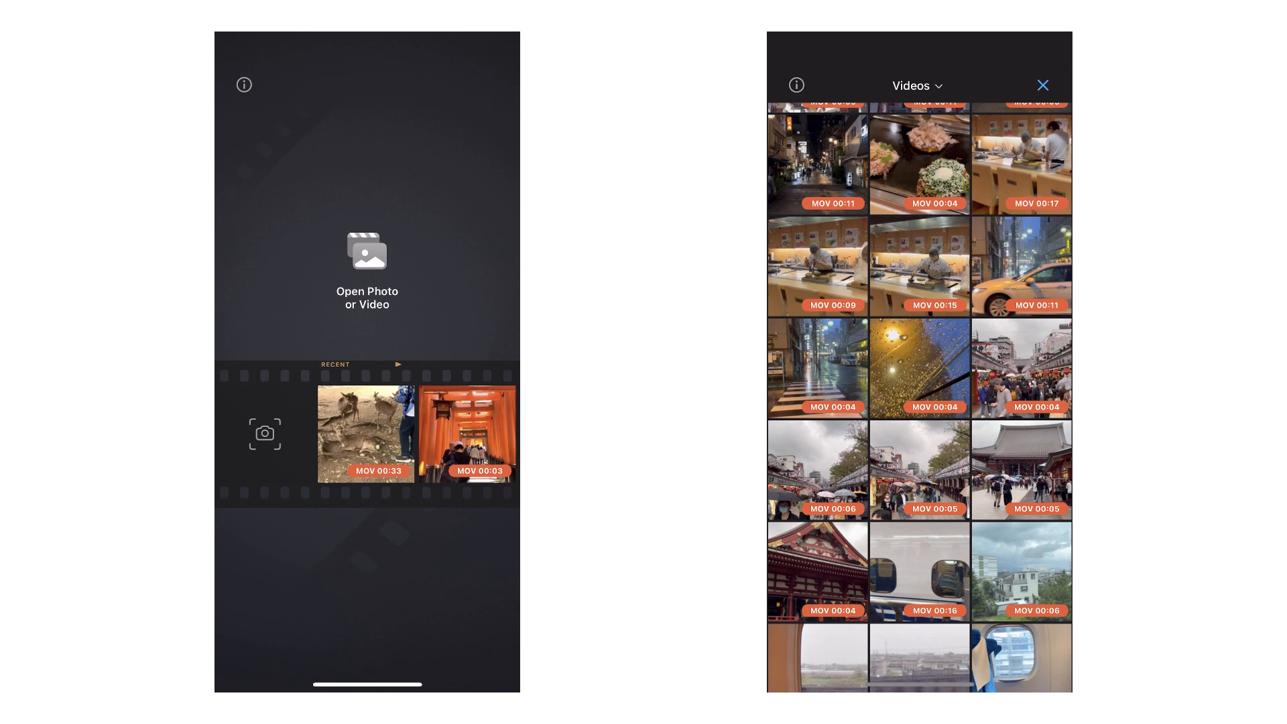
Open the dusk photo of the house wall and garden from the recent media.
scroll(367, 434, right, 2)
scroll(367, 434, right, 5)
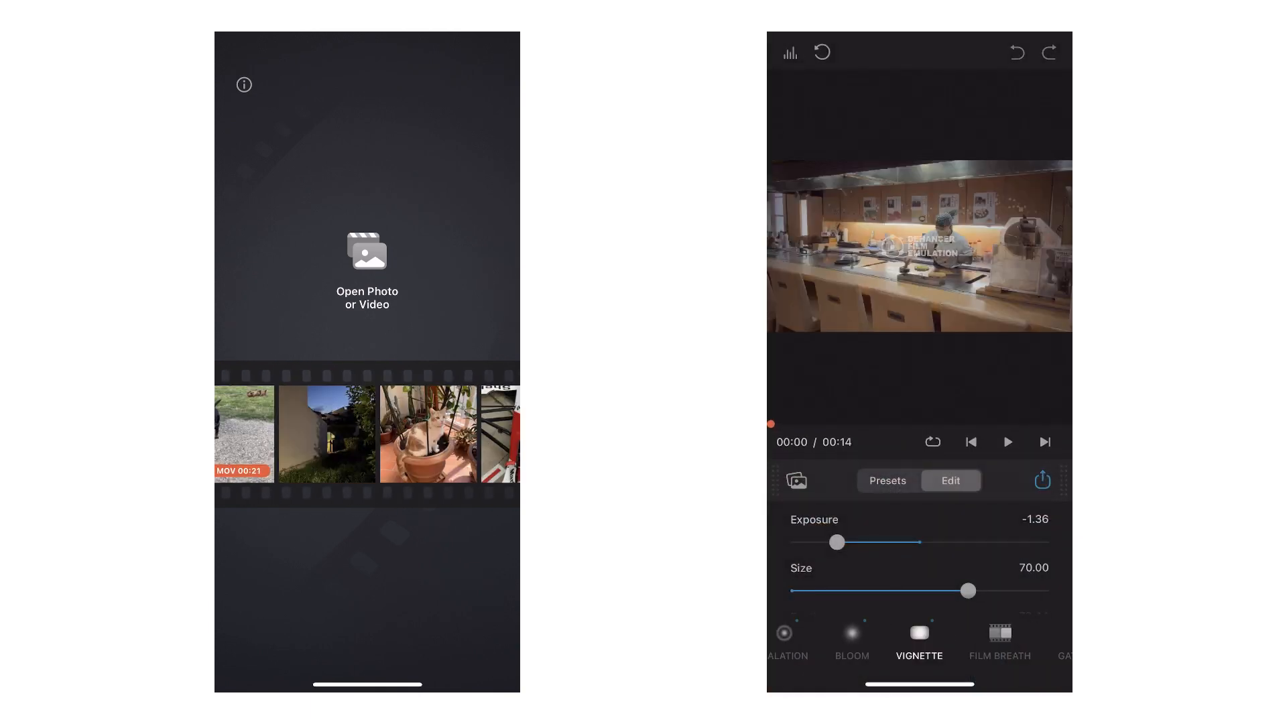
click(429, 434)
Try the Kodak Portra 400 film profile on the restaurant kitchen video.
scroll(920, 642, left, 5)
click(875, 641)
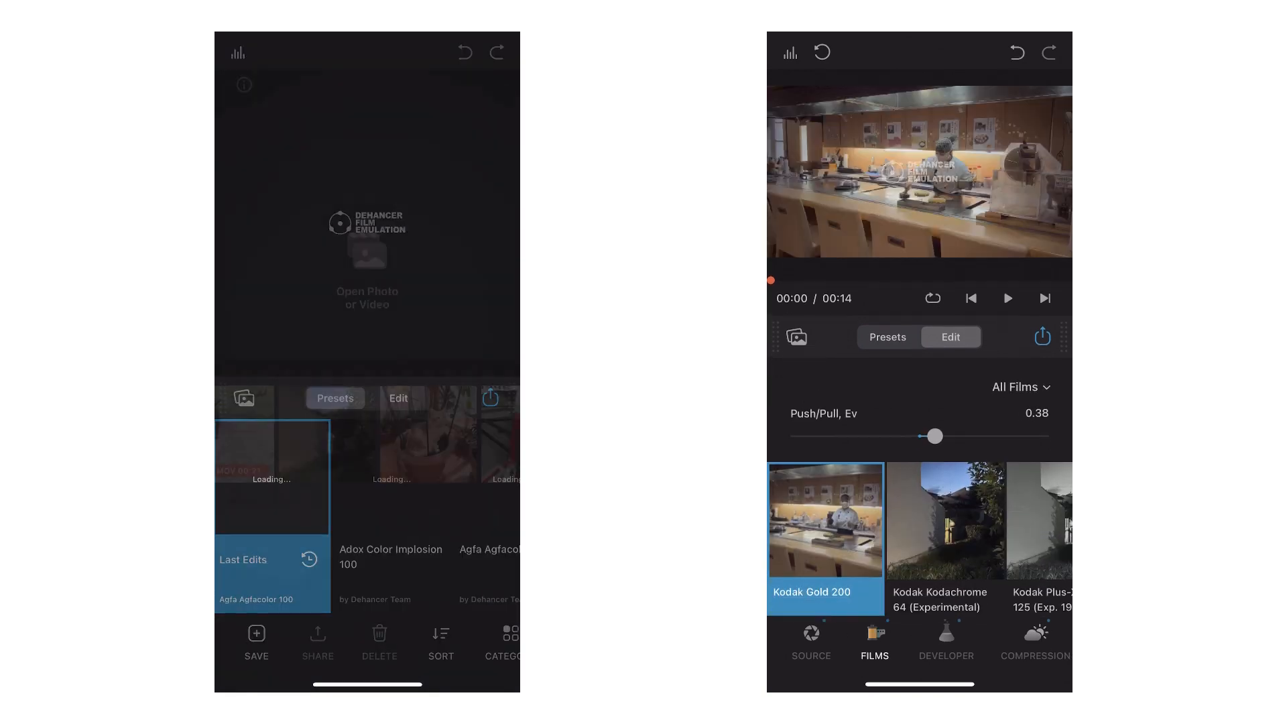
scroll(920, 523, right, 3)
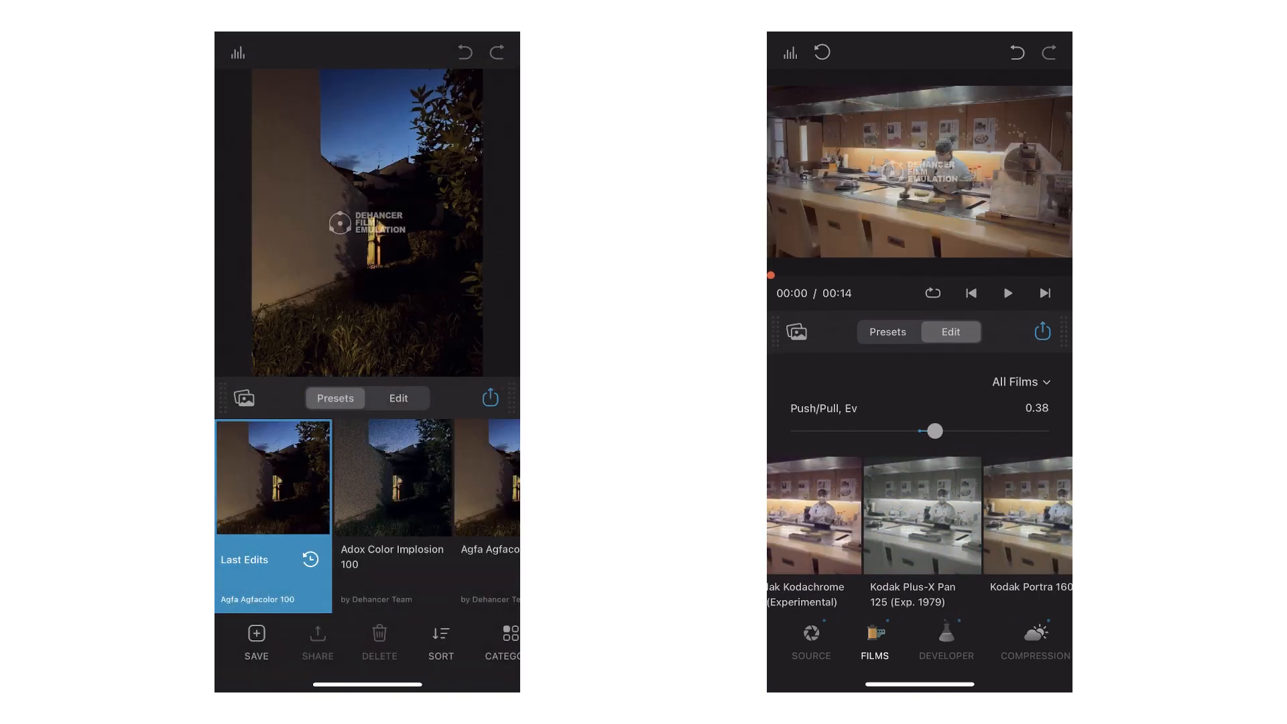
scroll(920, 522, right, 3)
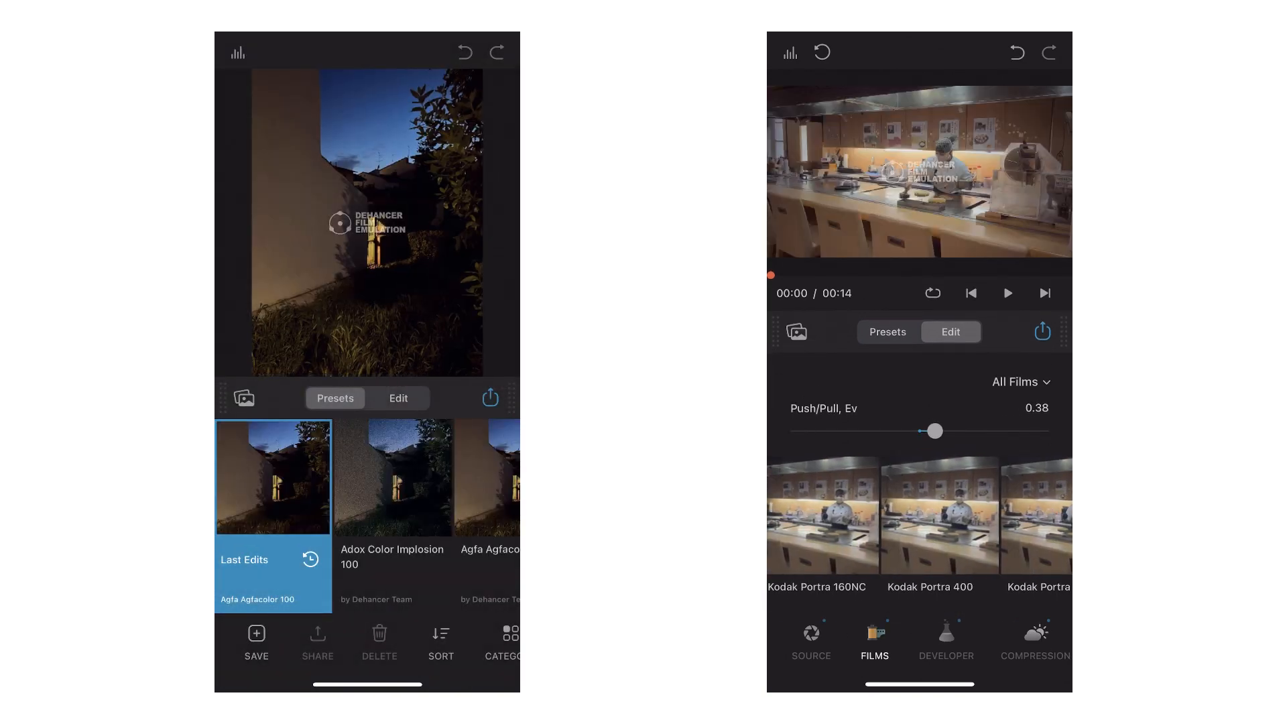
scroll(367, 516, right, 5)
click(899, 523)
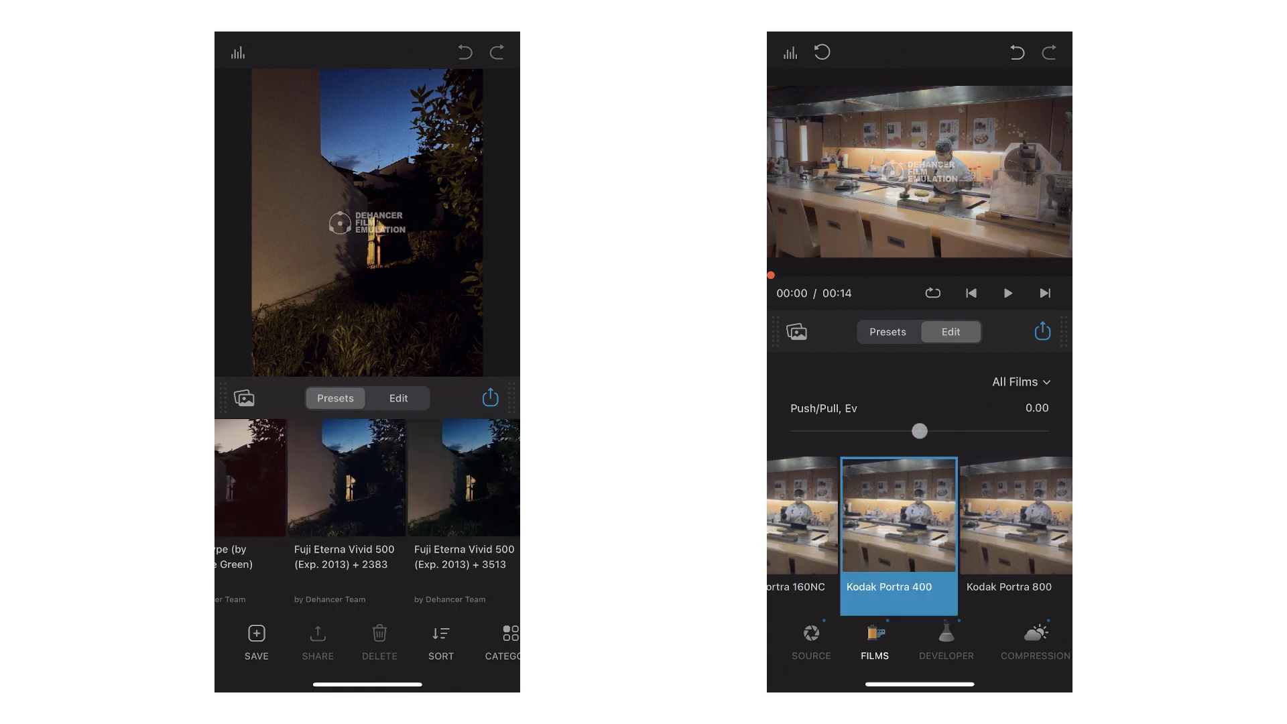
Apply a film preset to the garden photo and open its film profile settings for editing.
scroll(919, 522, right, 5)
click(346, 509)
click(398, 398)
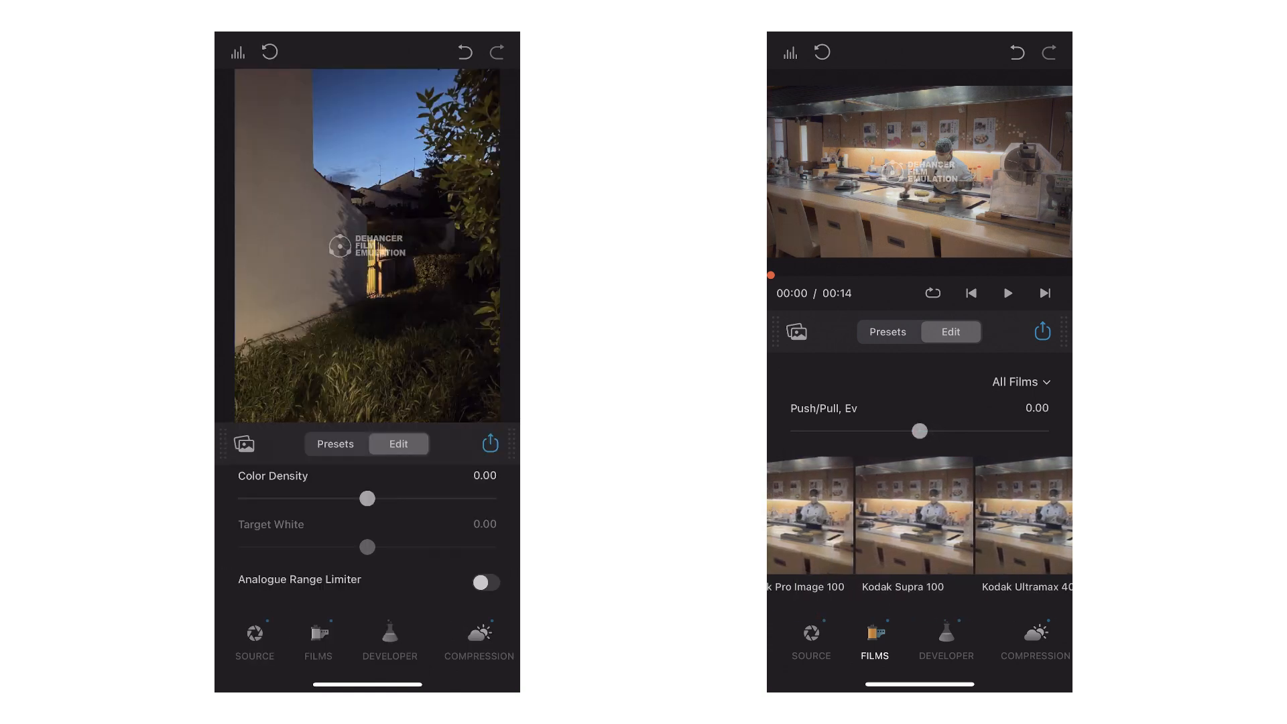
scroll(920, 523, right, 5)
click(255, 640)
scroll(367, 529, down, 5)
scroll(920, 522, left, 2)
click(318, 640)
Raise the garden photo's Push/Pull value and apply the Kodak Vision3 250D film profile to the restaurant video.
scroll(920, 523, right, 2)
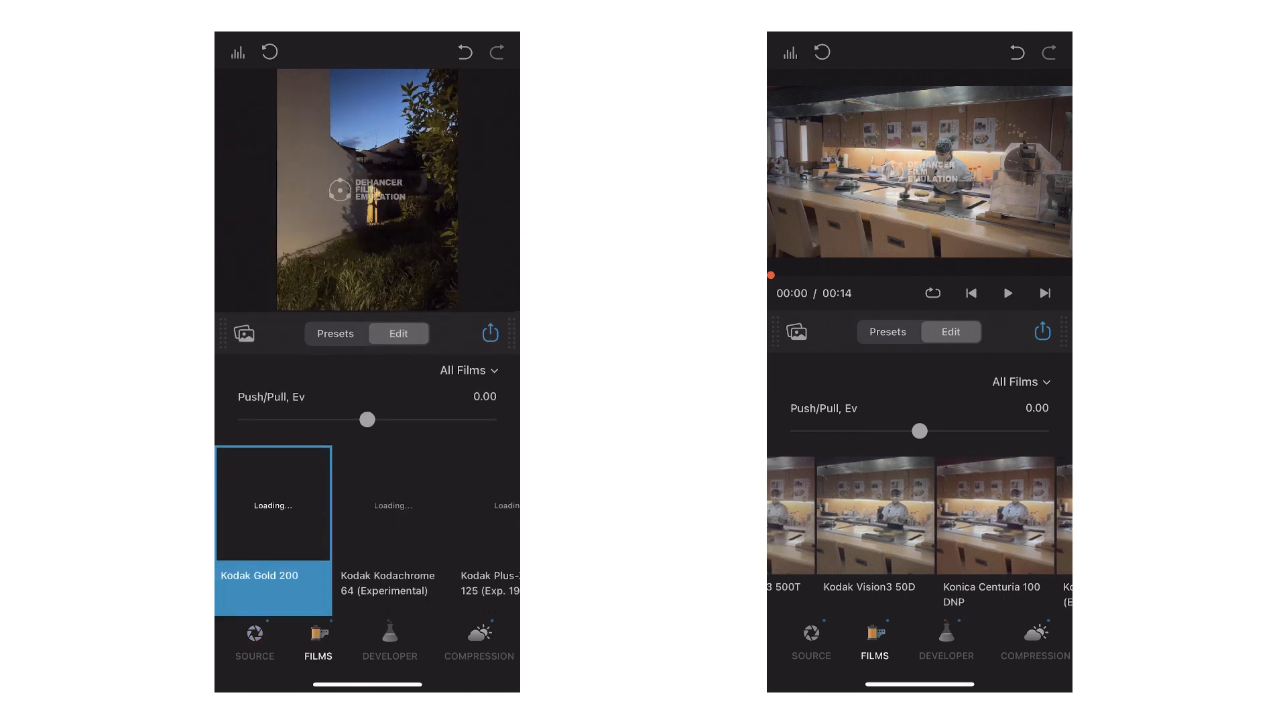
scroll(920, 522, left, 2)
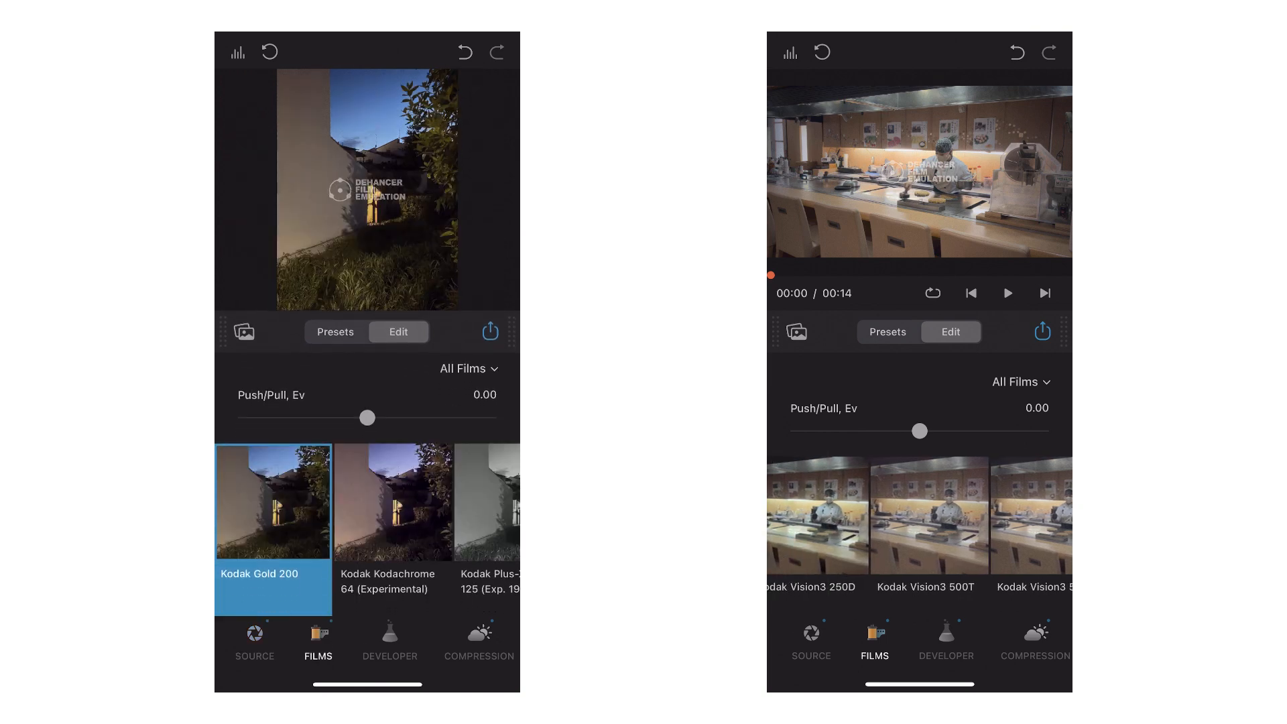
drag(368, 418, 427, 417)
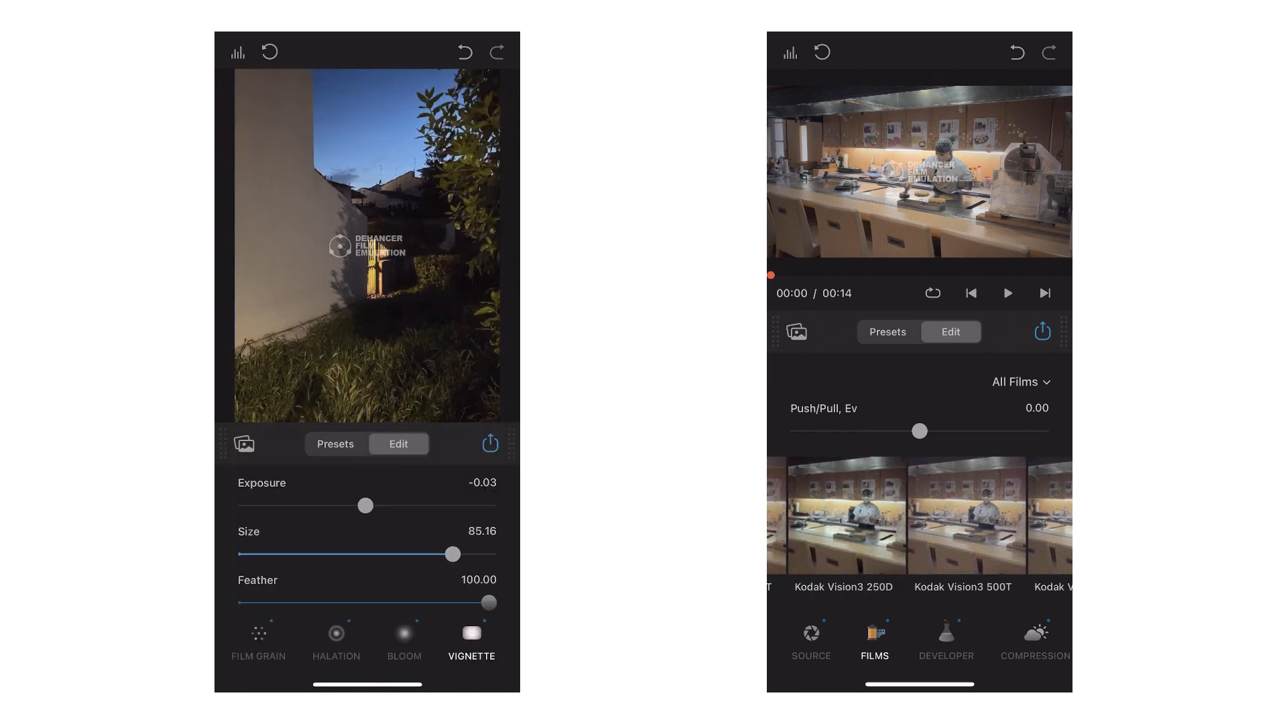
click(847, 516)
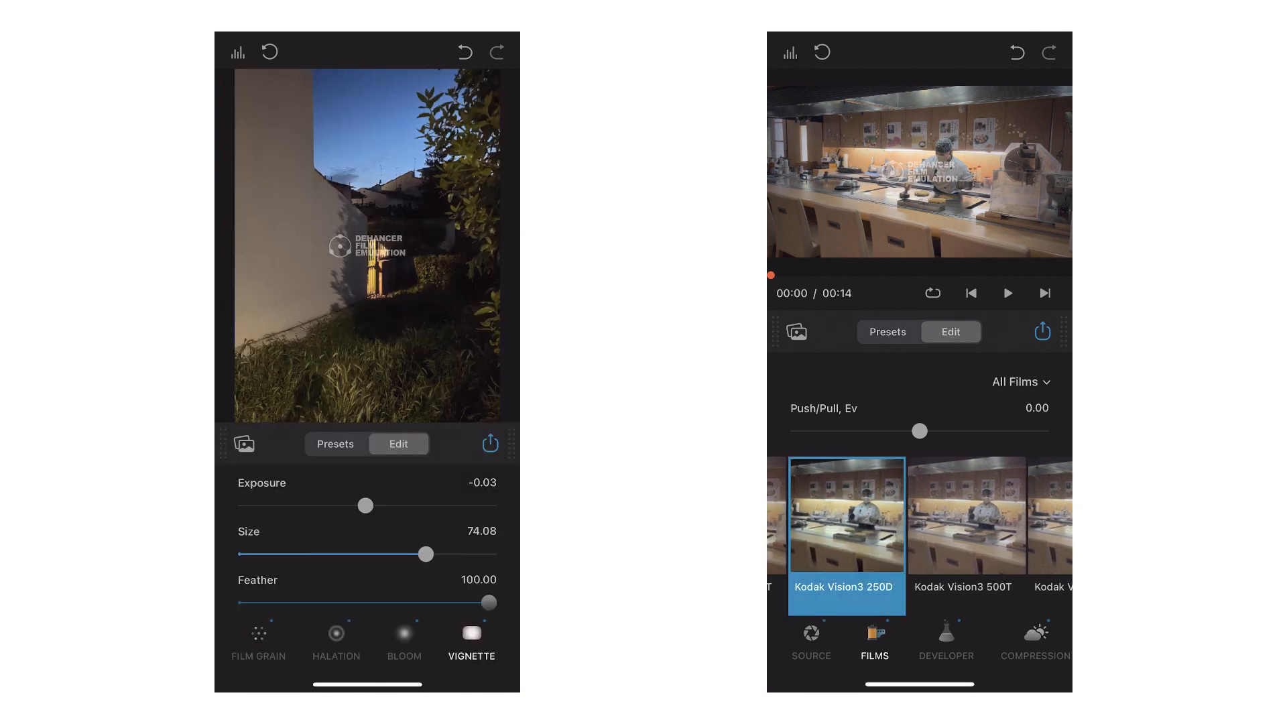
Try a smaller vignette size on the garden photo, redoing and undoing the edit to compare, and play the restaurant video.
drag(426, 554, 402, 554)
scroll(367, 543, down, 2)
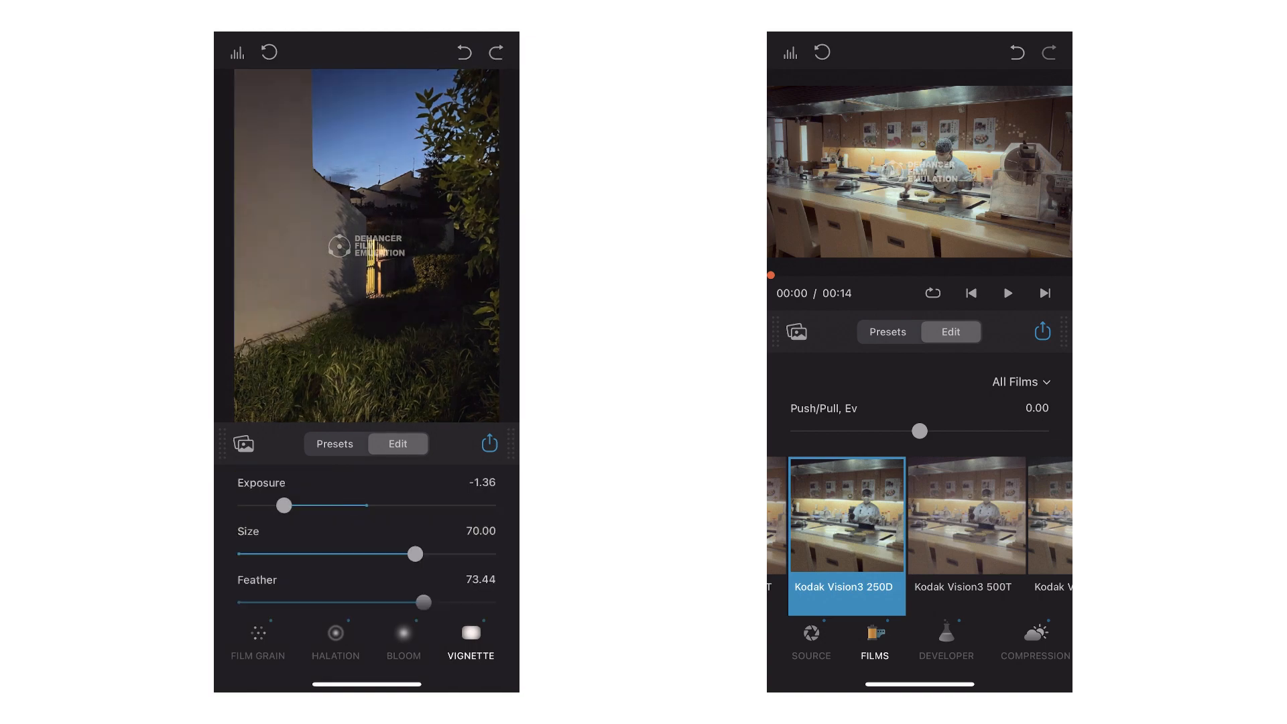
click(496, 52)
click(1008, 293)
click(465, 52)
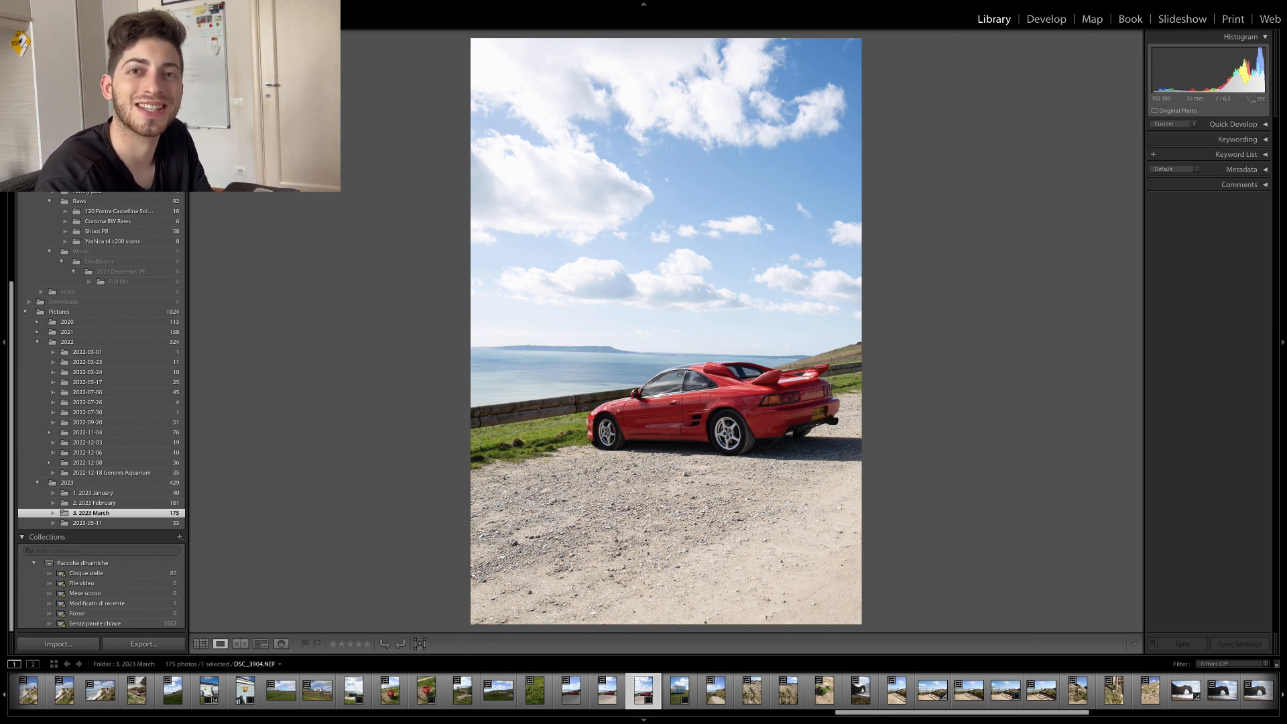
Switch to Lightroom and send the red car photo to the Dehancer Lightroom Plugin as a copy with Lightroom adjustments.
right_click(634, 690)
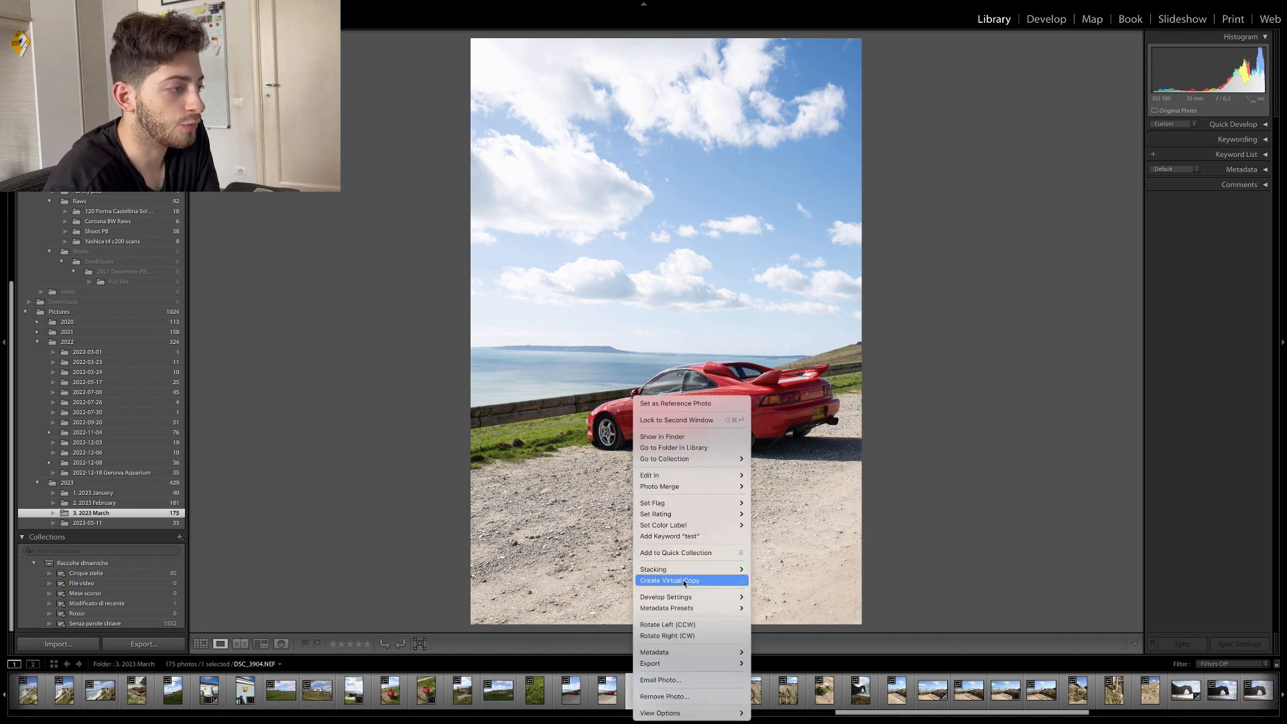
mouse_move(693, 481)
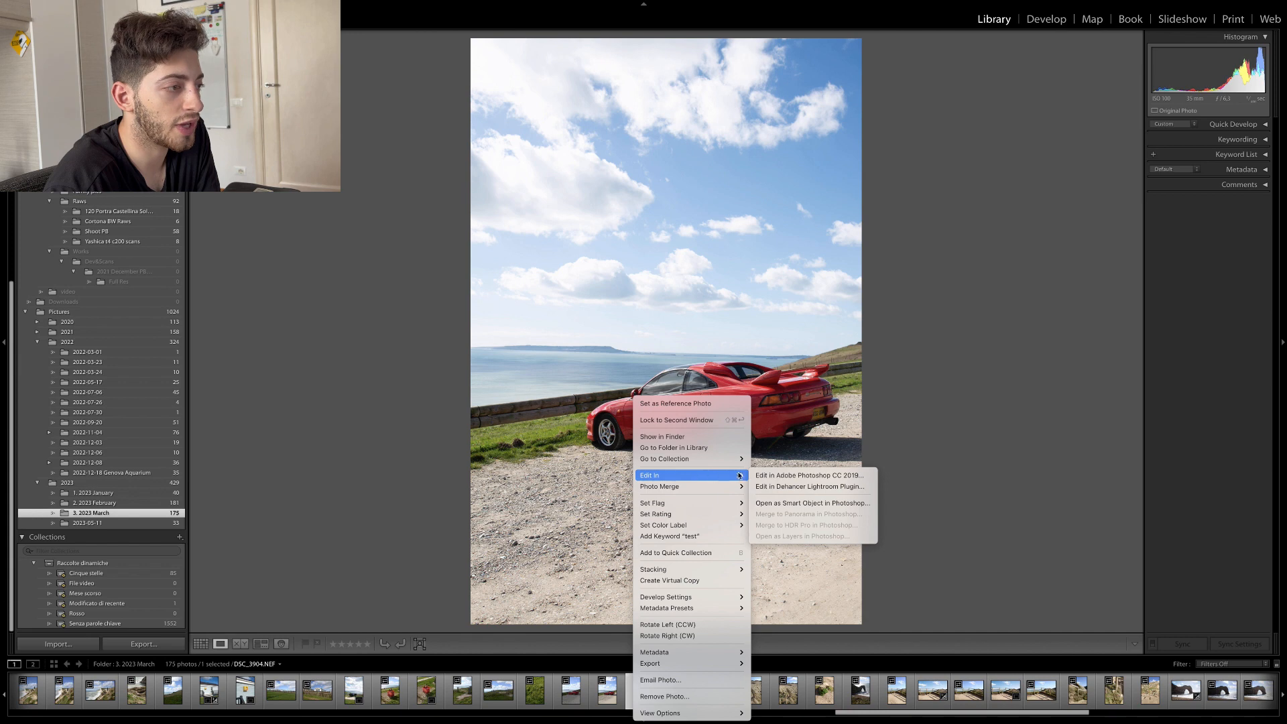
click(788, 487)
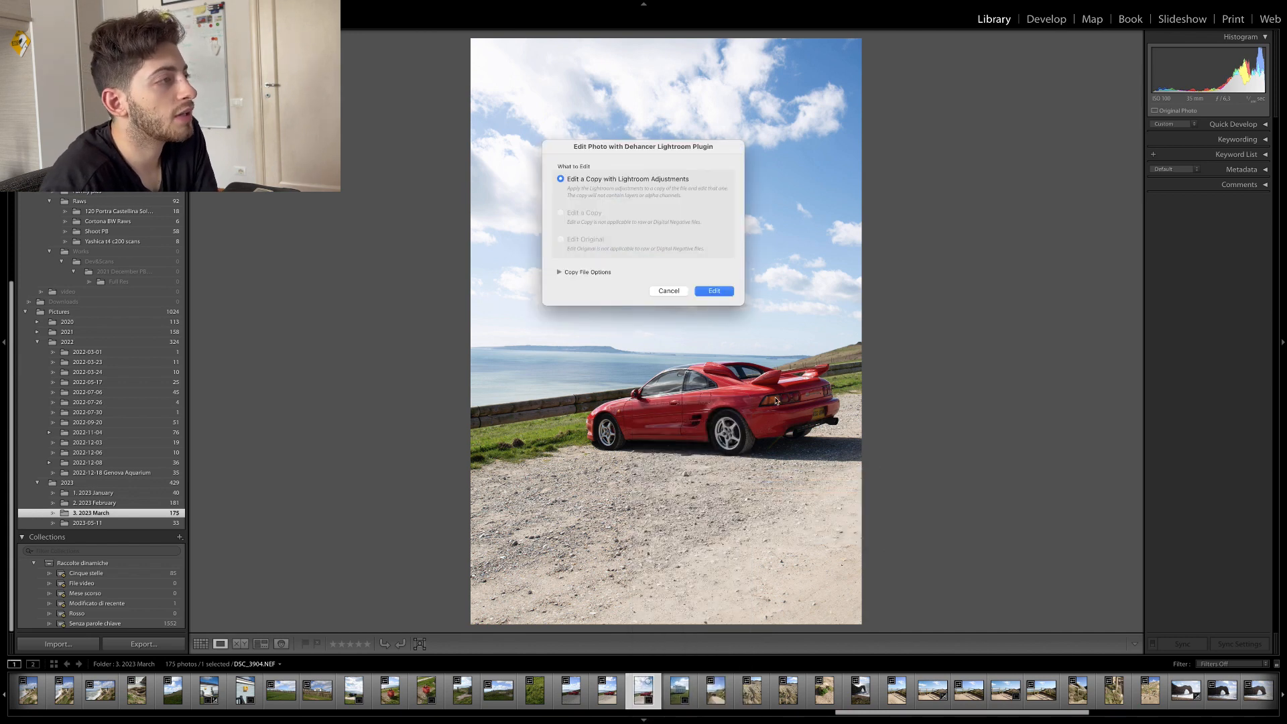
click(703, 290)
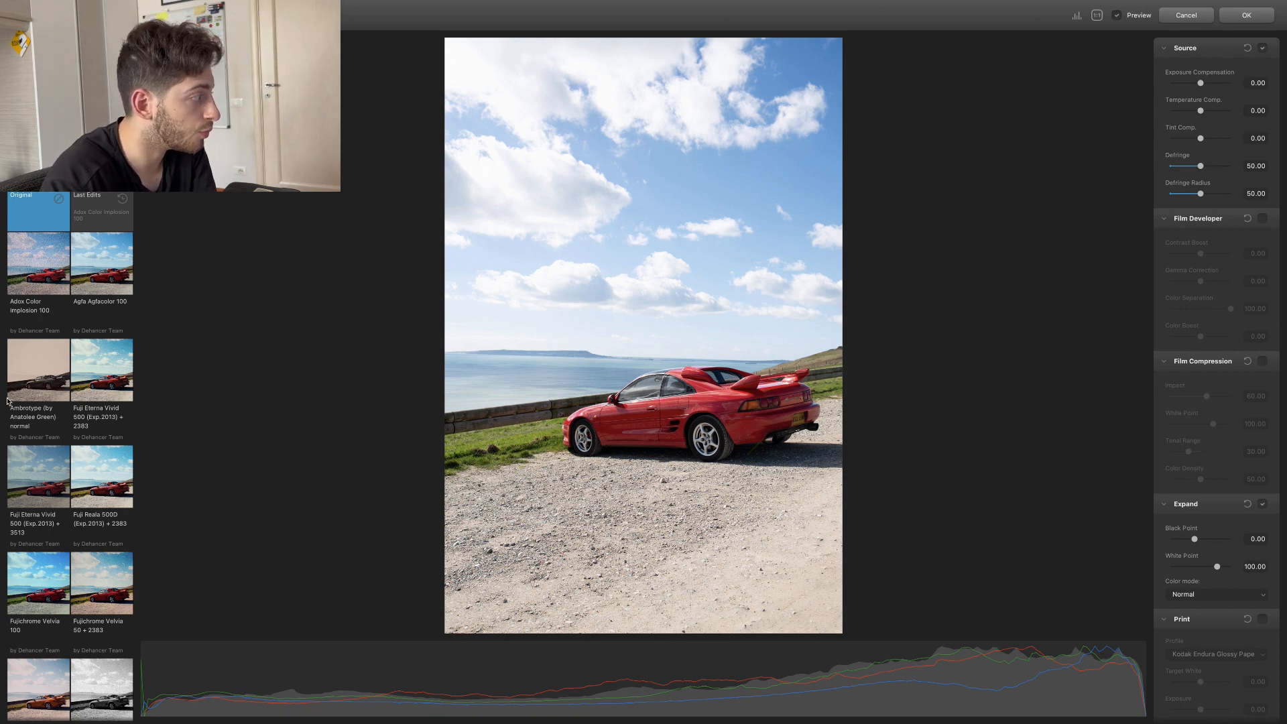
Apply the Kodak Kodachrome 64 (Experimental) preset to the red car photo.
scroll(63, 506, down, 5)
scroll(64, 506, down, 3)
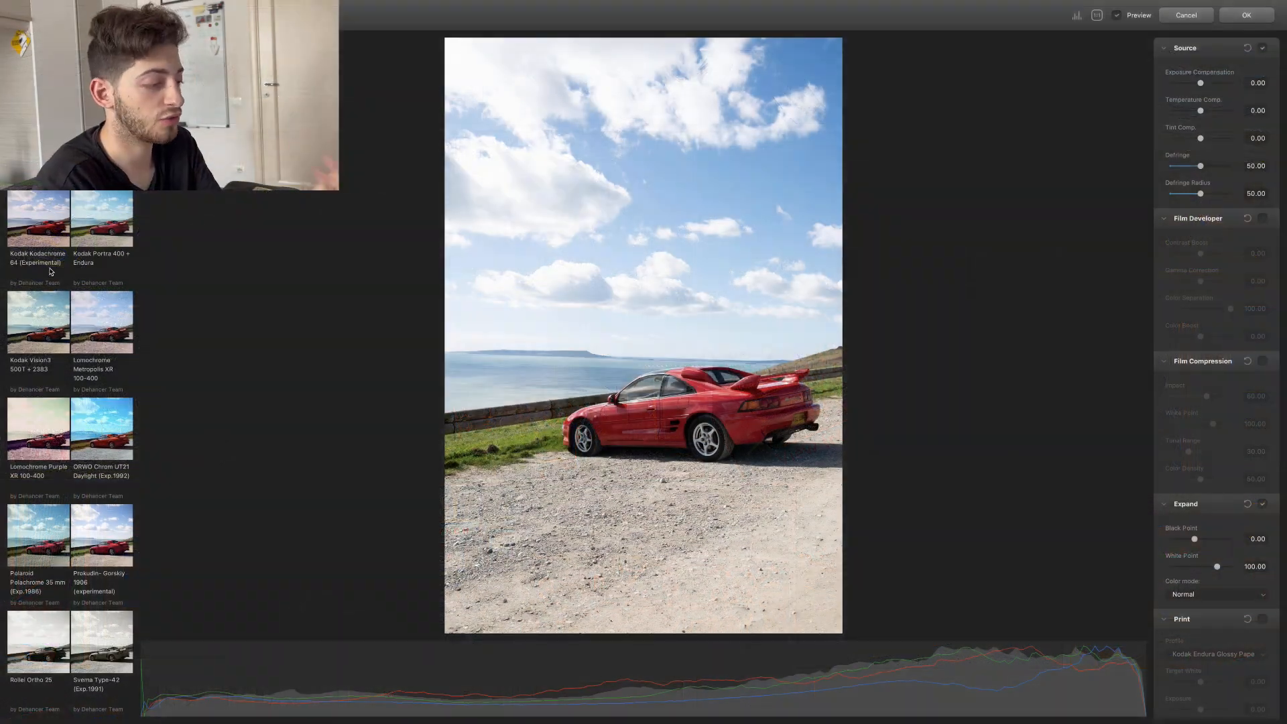
scroll(50, 272, up, 2)
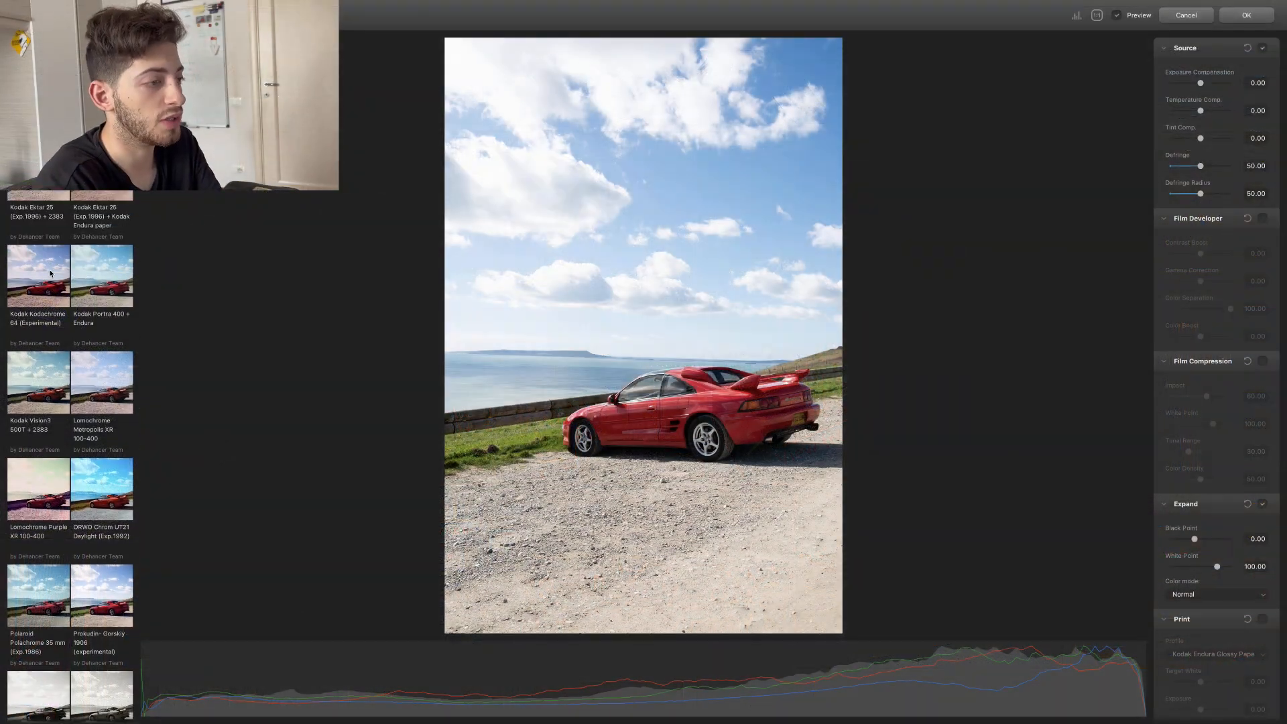
click(50, 310)
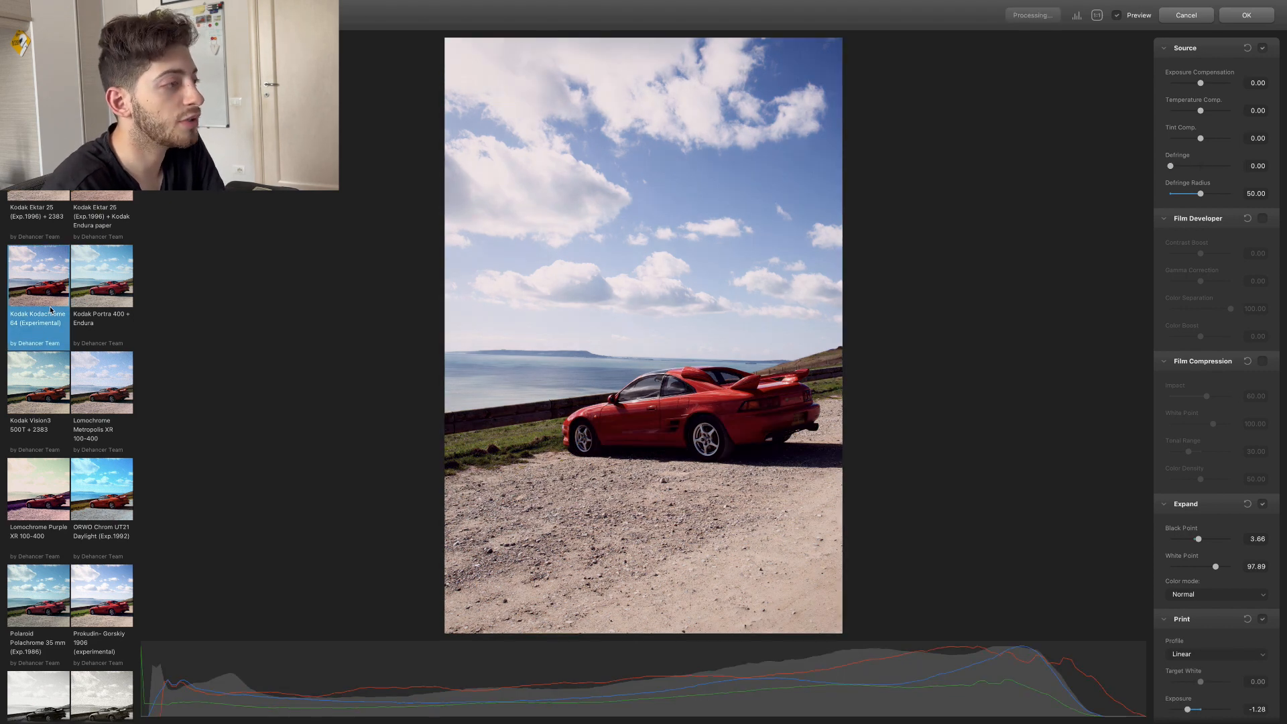
Try slight Exposure Compensation values up to 0.07 on the car photo and bring it back to about 0.00.
scroll(50, 310, up, 5)
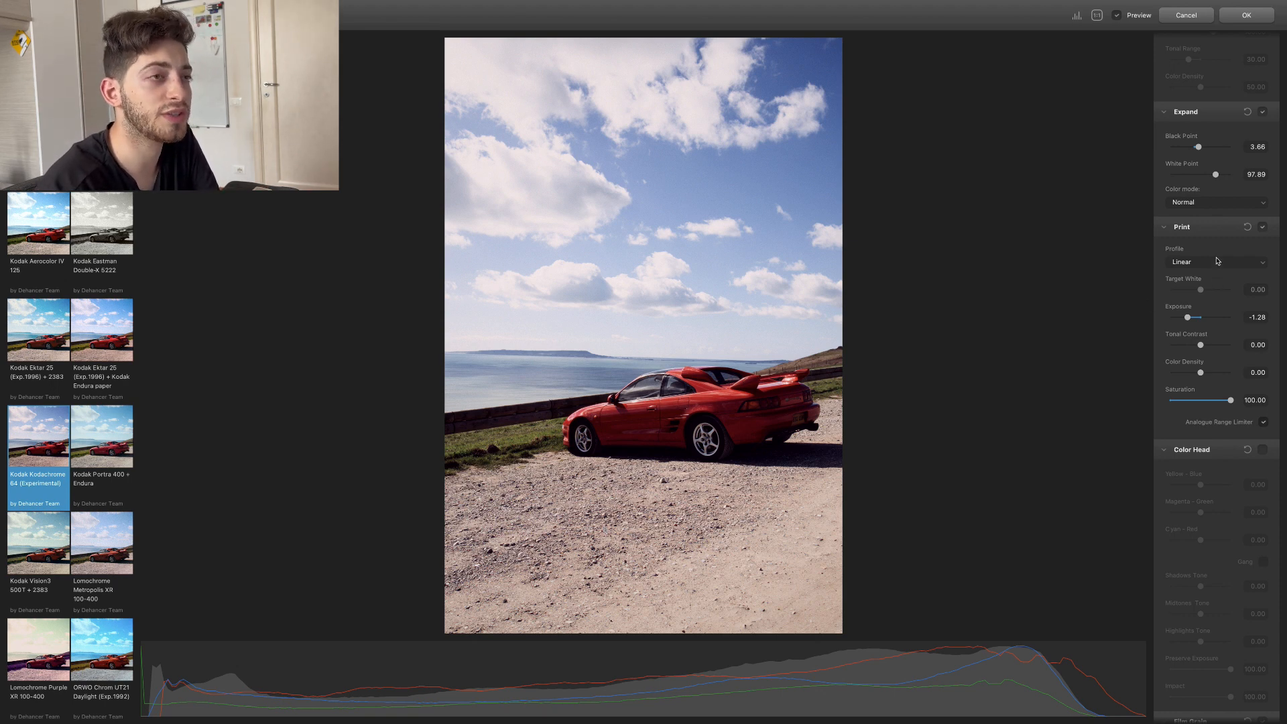
scroll(1219, 262, up, 8)
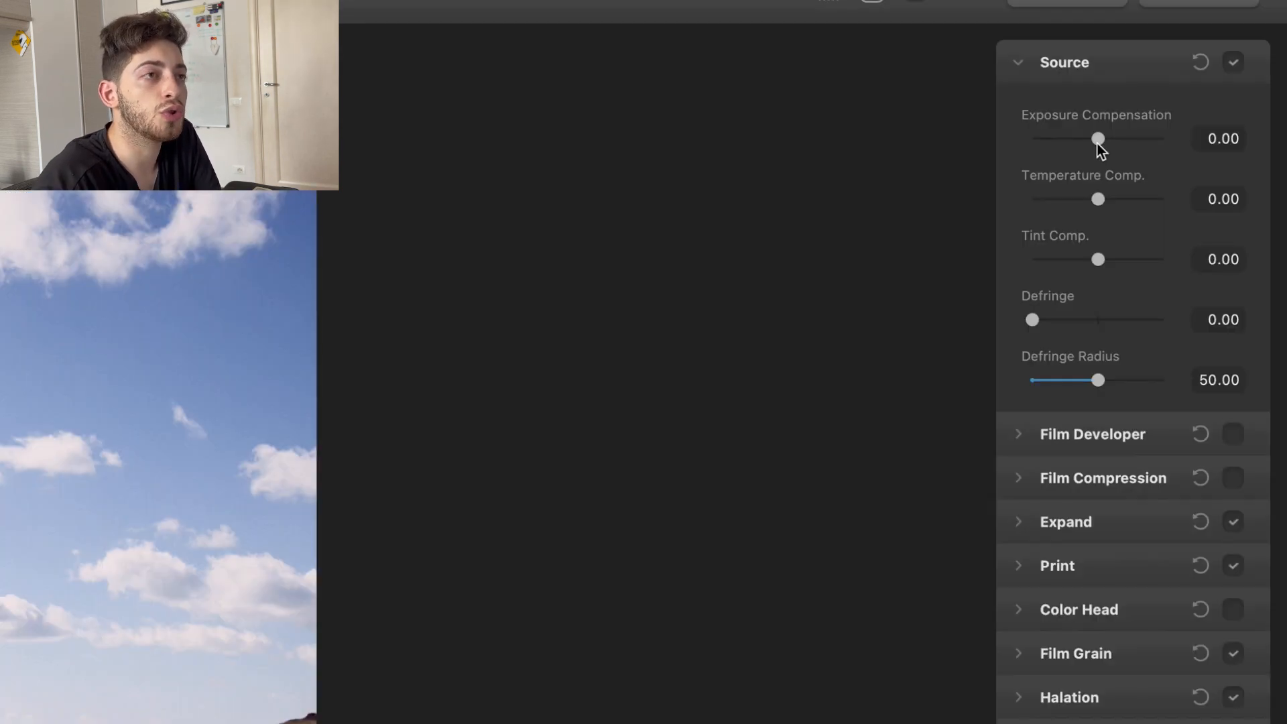
click(1200, 85)
drag(1096, 141, 1098, 145)
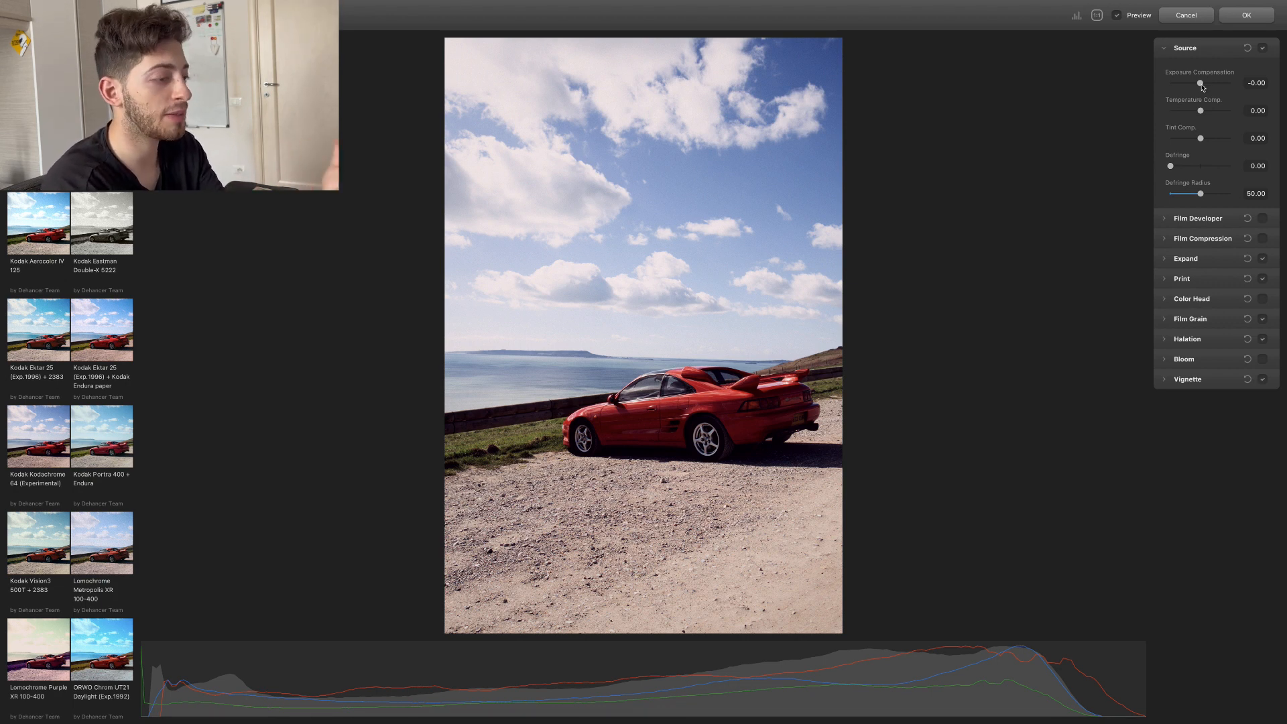
drag(1200, 84, 1202, 84)
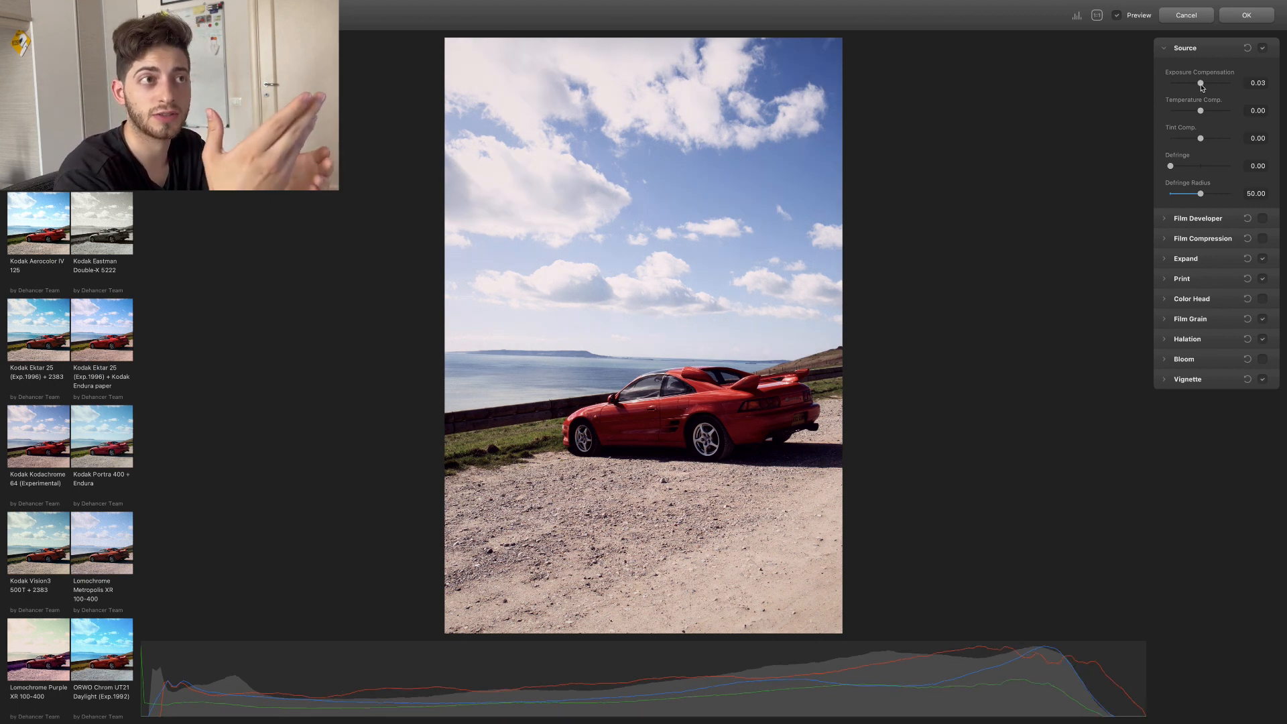
drag(1202, 85, 1200, 86)
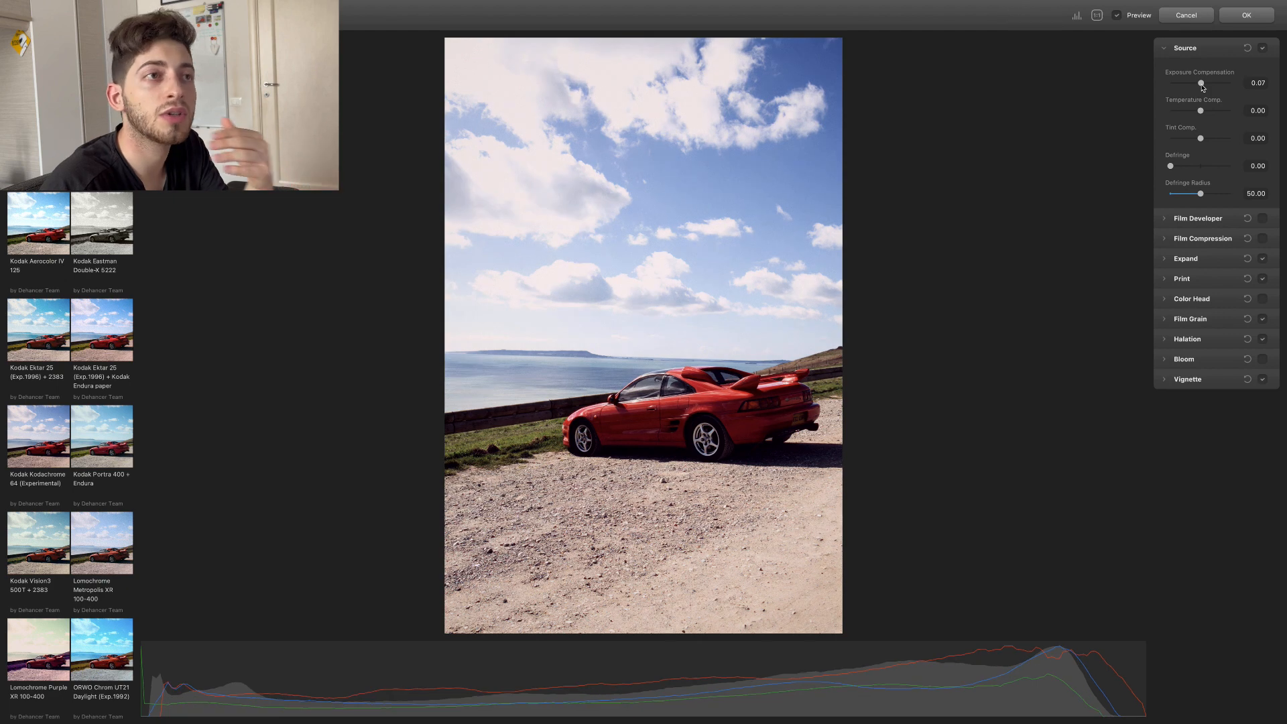
drag(1200, 86, 1203, 87)
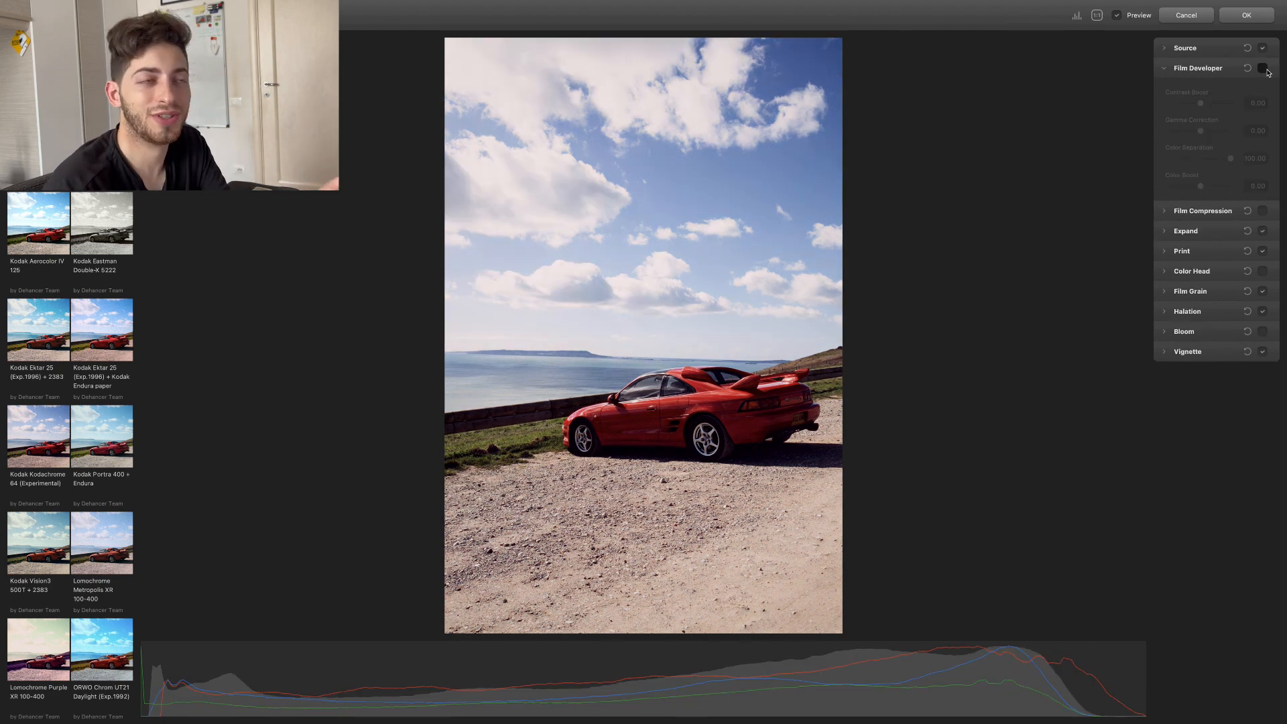
Examine the Film Developer, Film Compression, Expand and Print settings of the applied preset, and collapse them again.
click(1211, 67)
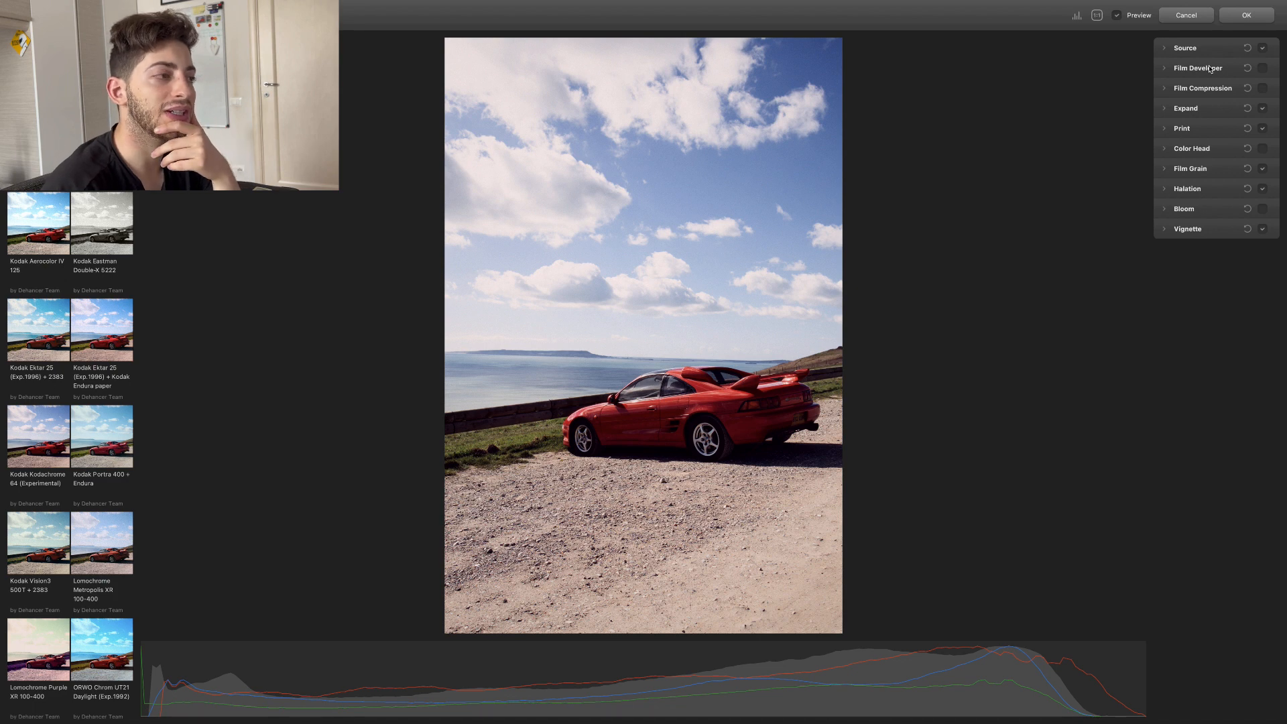
click(1211, 67)
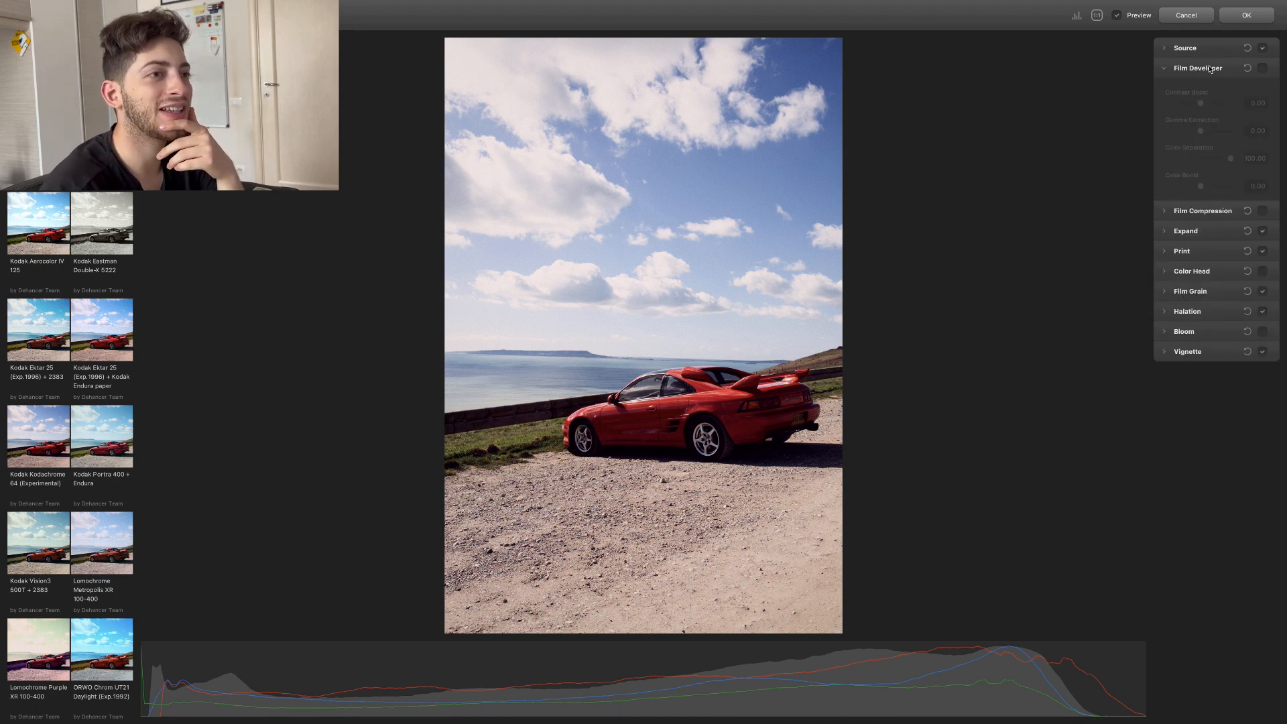
click(1210, 209)
click(1214, 354)
click(1215, 471)
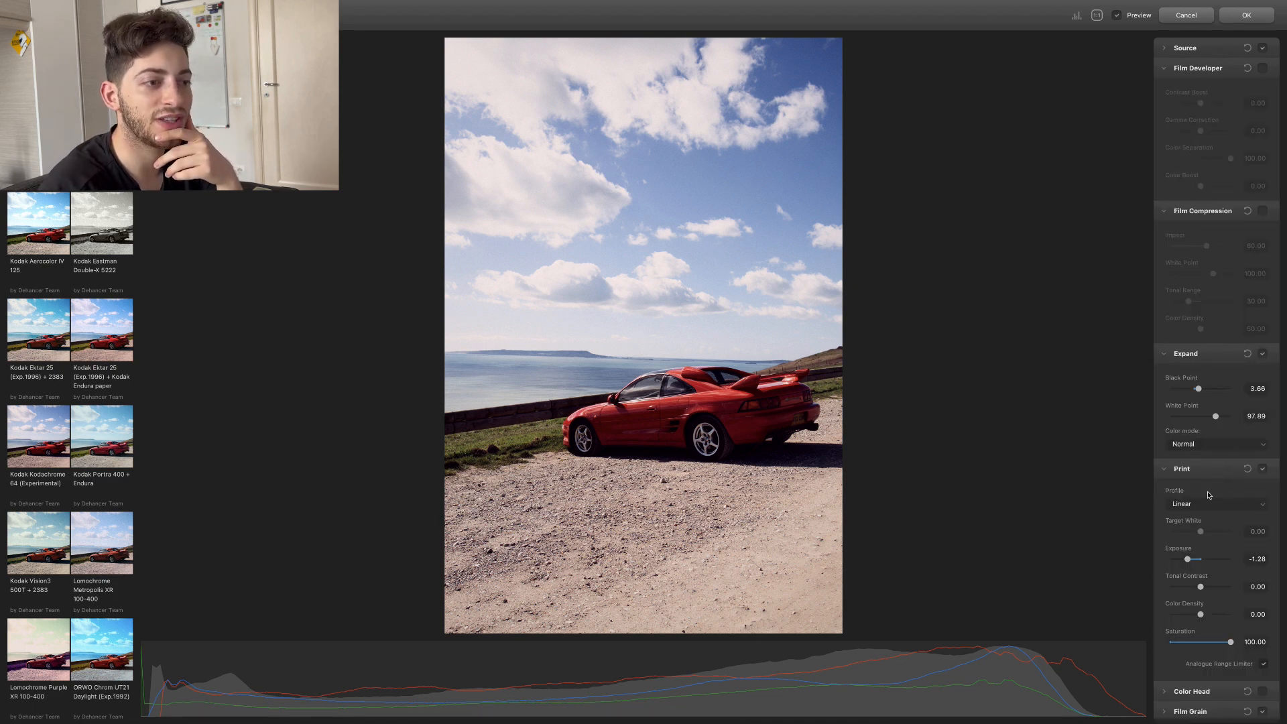
scroll(1202, 473, down, 2)
scroll(1198, 576, up, 2)
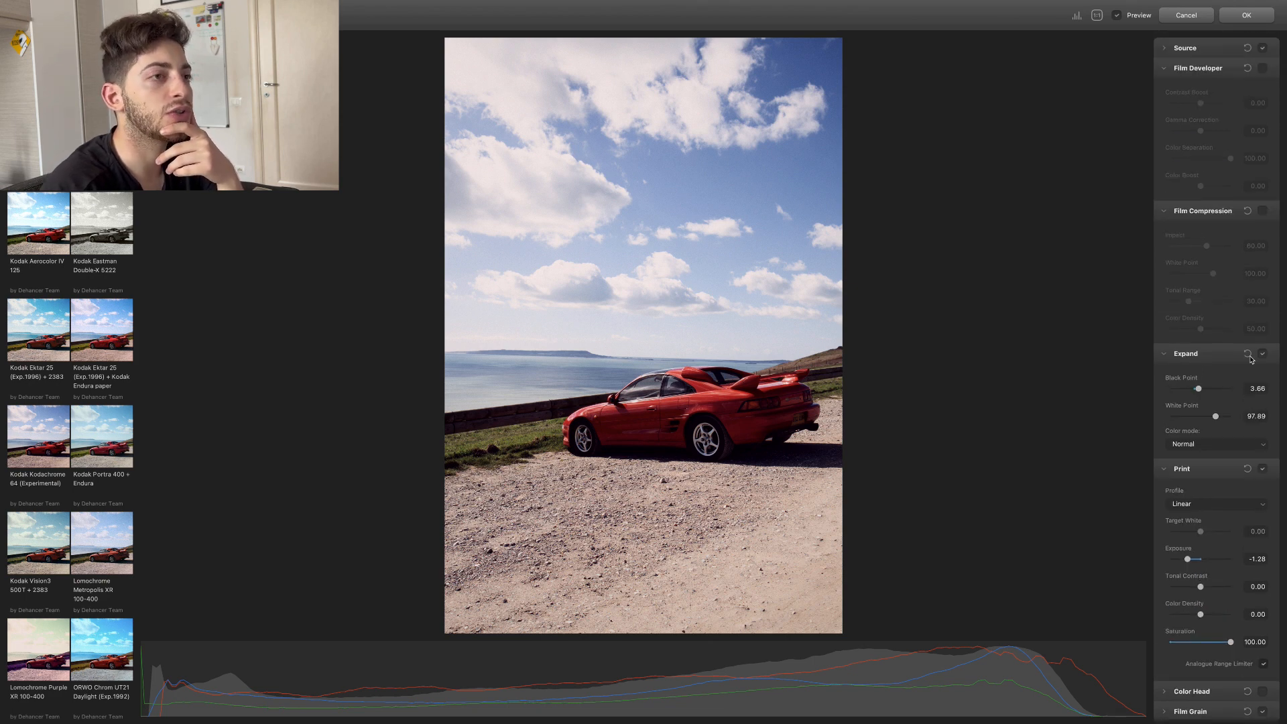
click(1222, 214)
click(1202, 230)
click(1202, 250)
click(1205, 72)
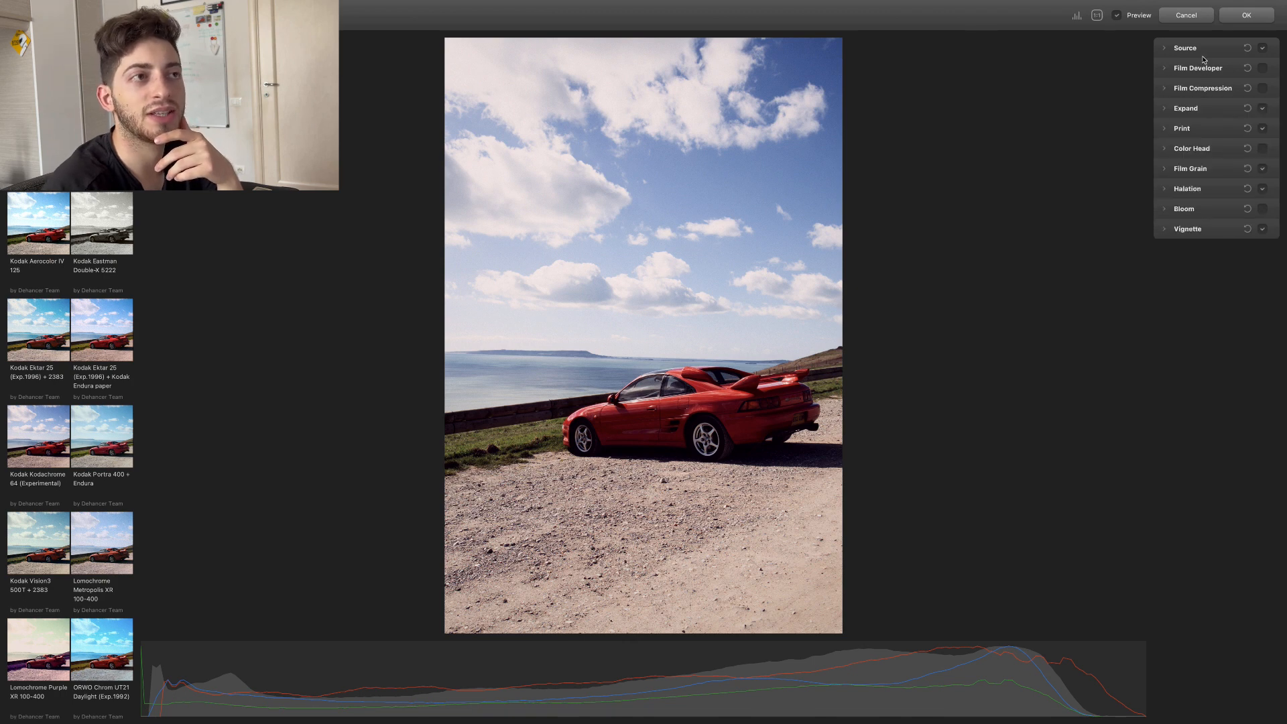
Review the Source adjustments and the Halation settings of the car photo.
click(1200, 49)
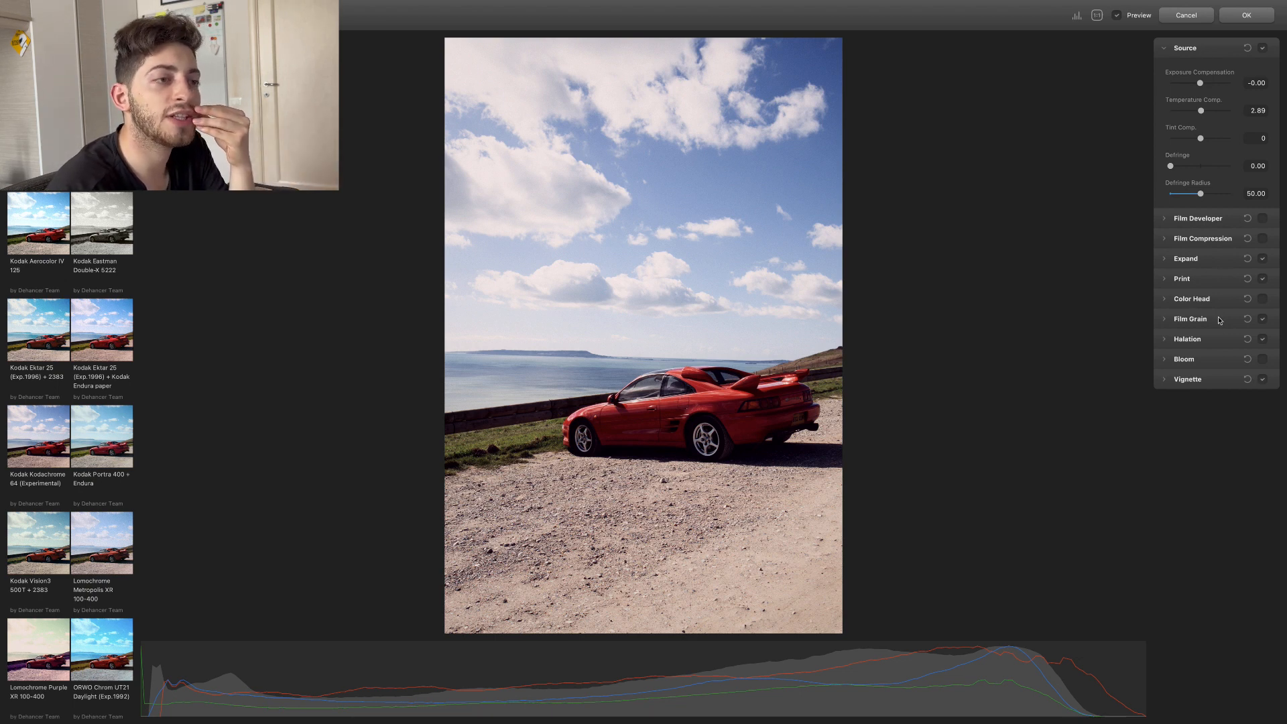
click(1200, 339)
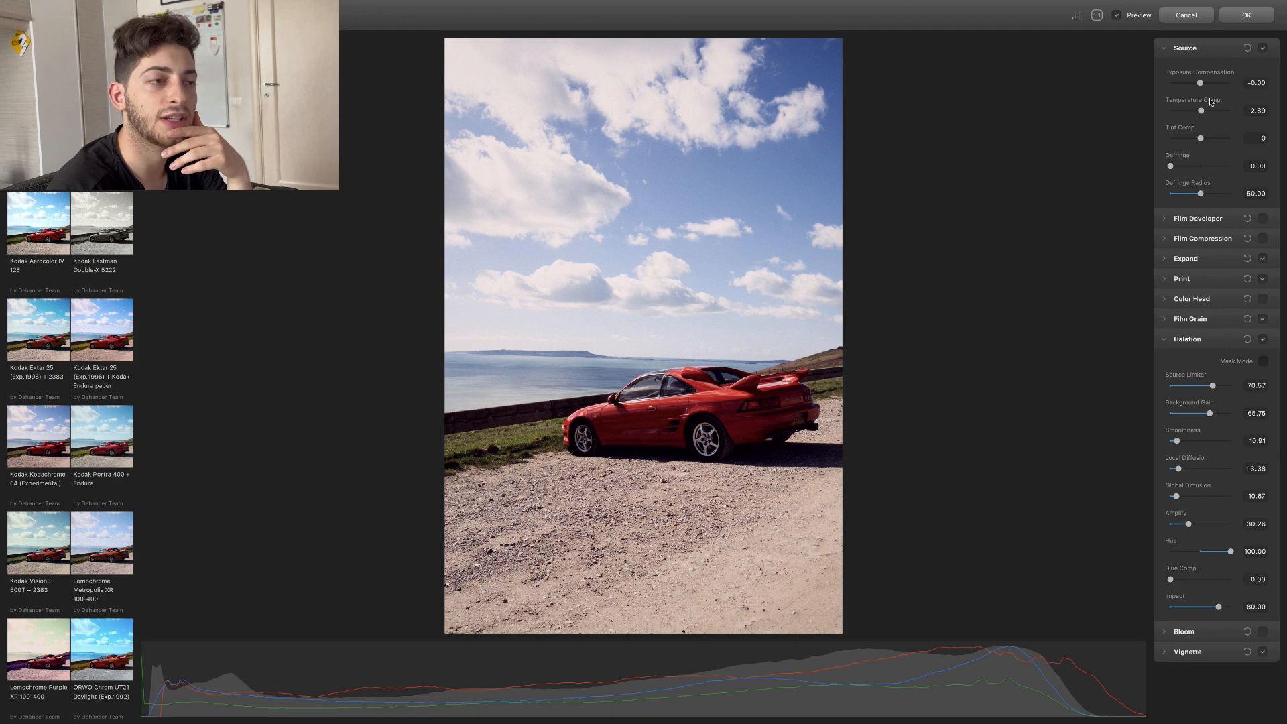
click(1198, 344)
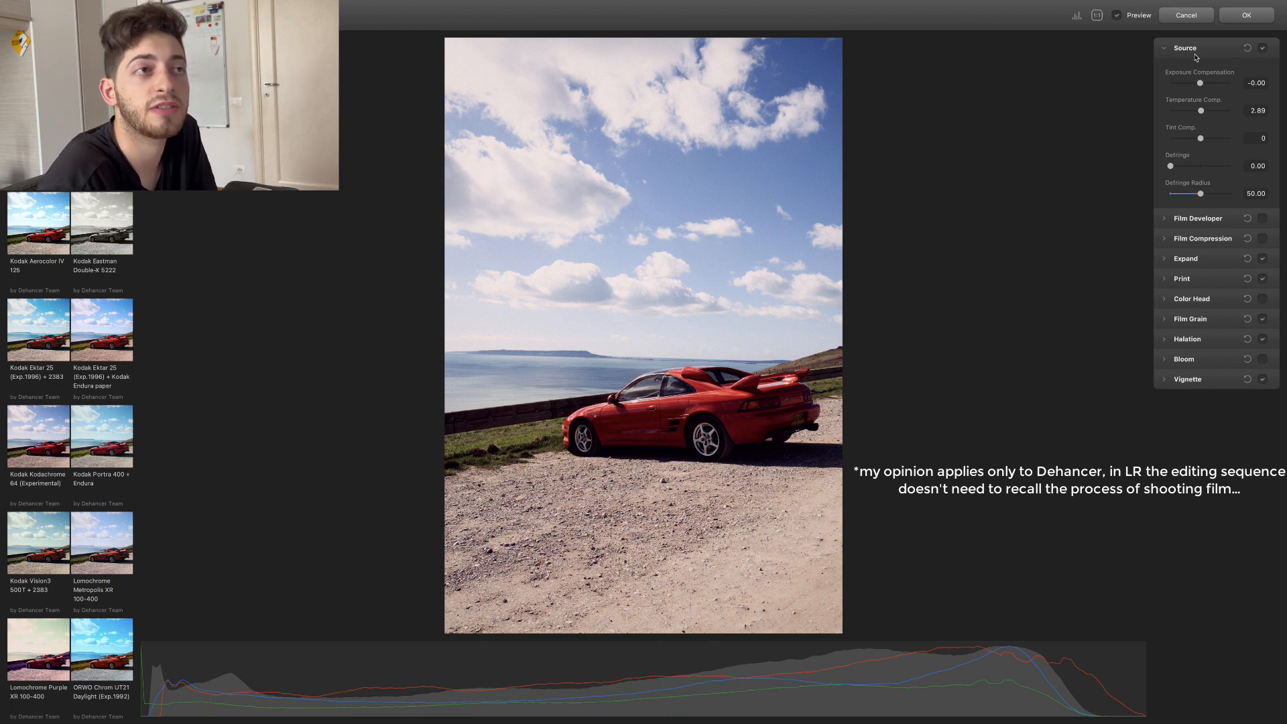
Compare the Kodachrome look with the original car photo using the before/after preview.
click(1117, 16)
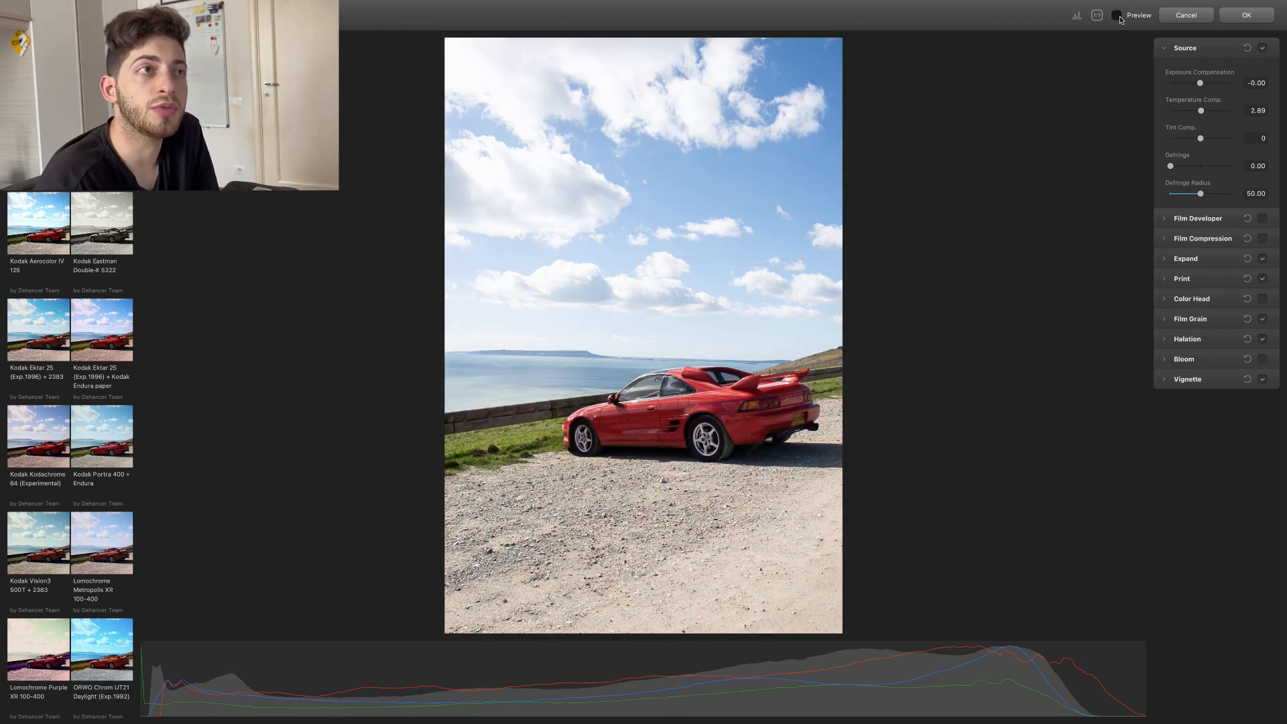
click(1118, 17)
click(1118, 17)
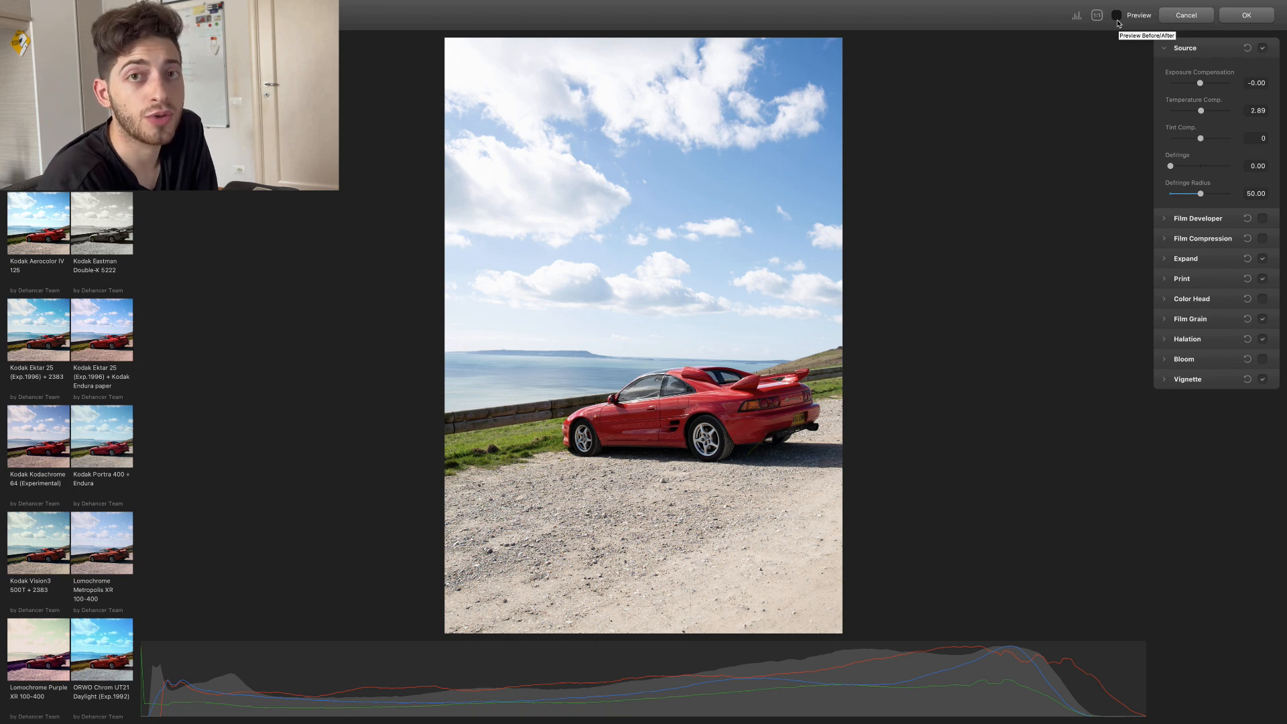
Show the edited version of the photo again and set the Film Developer's Contrast Boost to about -4.75.
click(1117, 15)
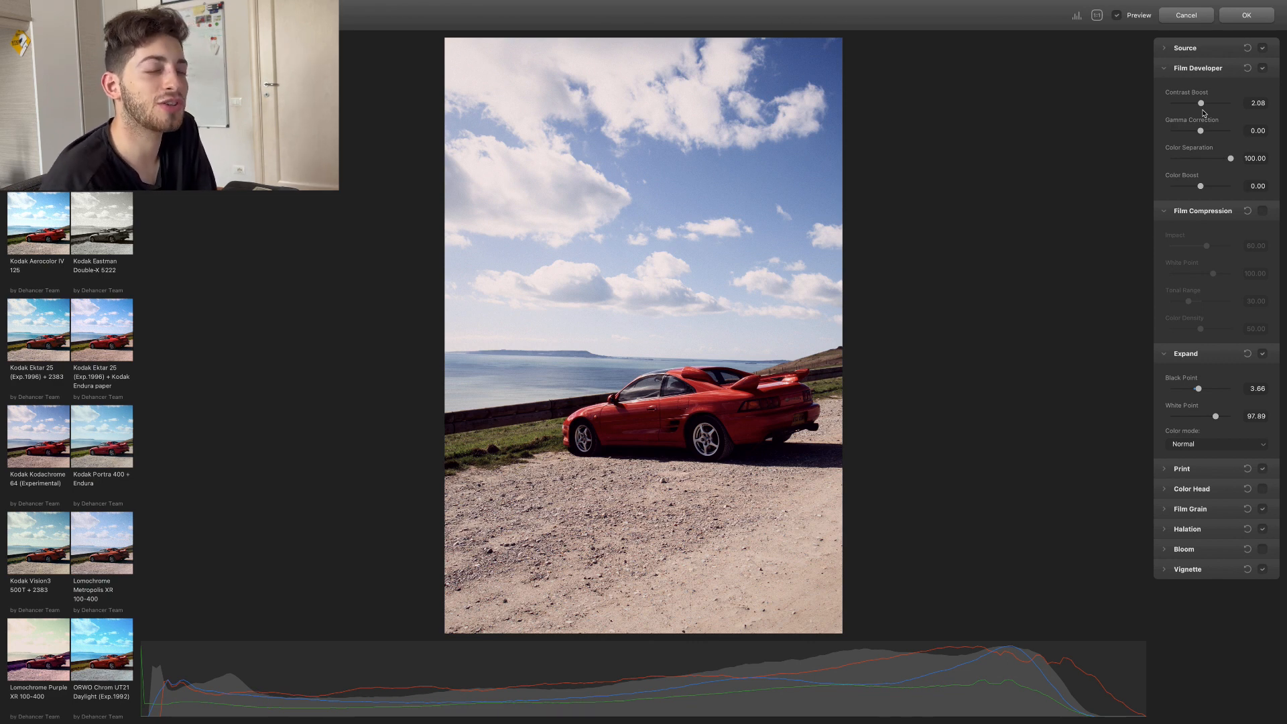
drag(1203, 112, 1200, 111)
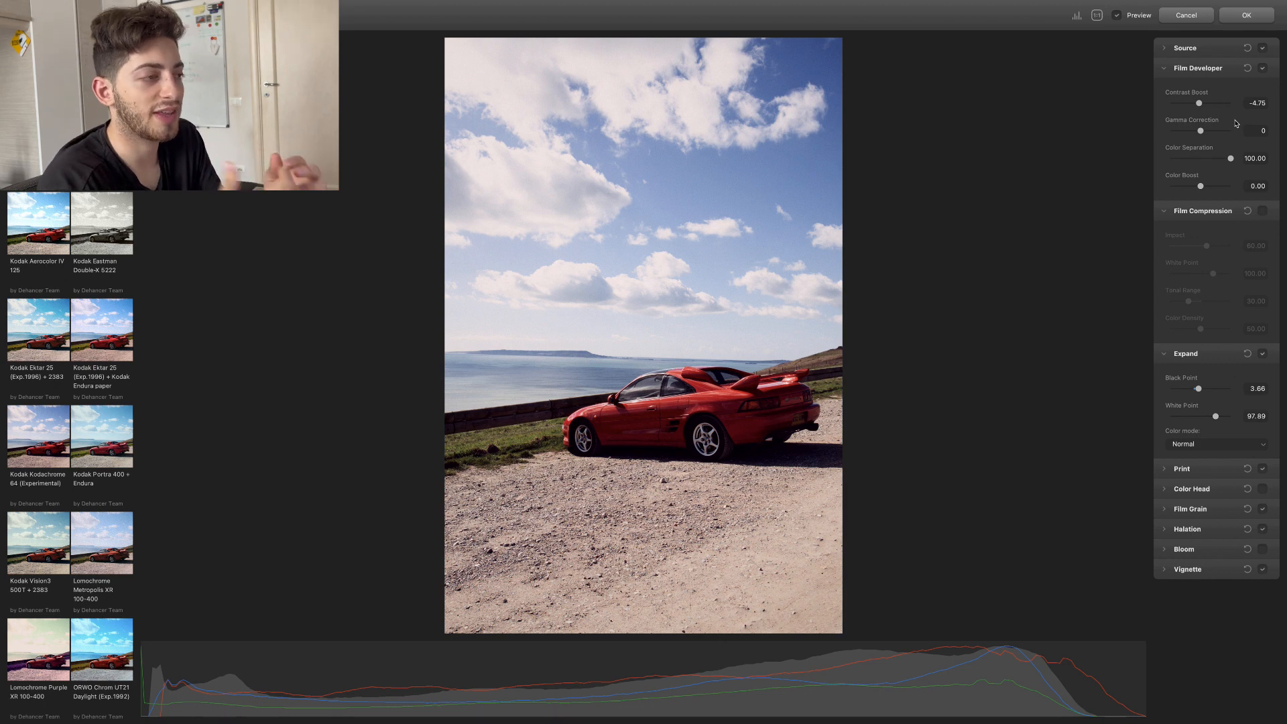
click(1198, 68)
Enable Film Compression with Impact 54.25, White Point 88.76 and Tonal Range 15.02, and set Expand's Black Point to 2.86 and White Point to 94.12.
click(1263, 88)
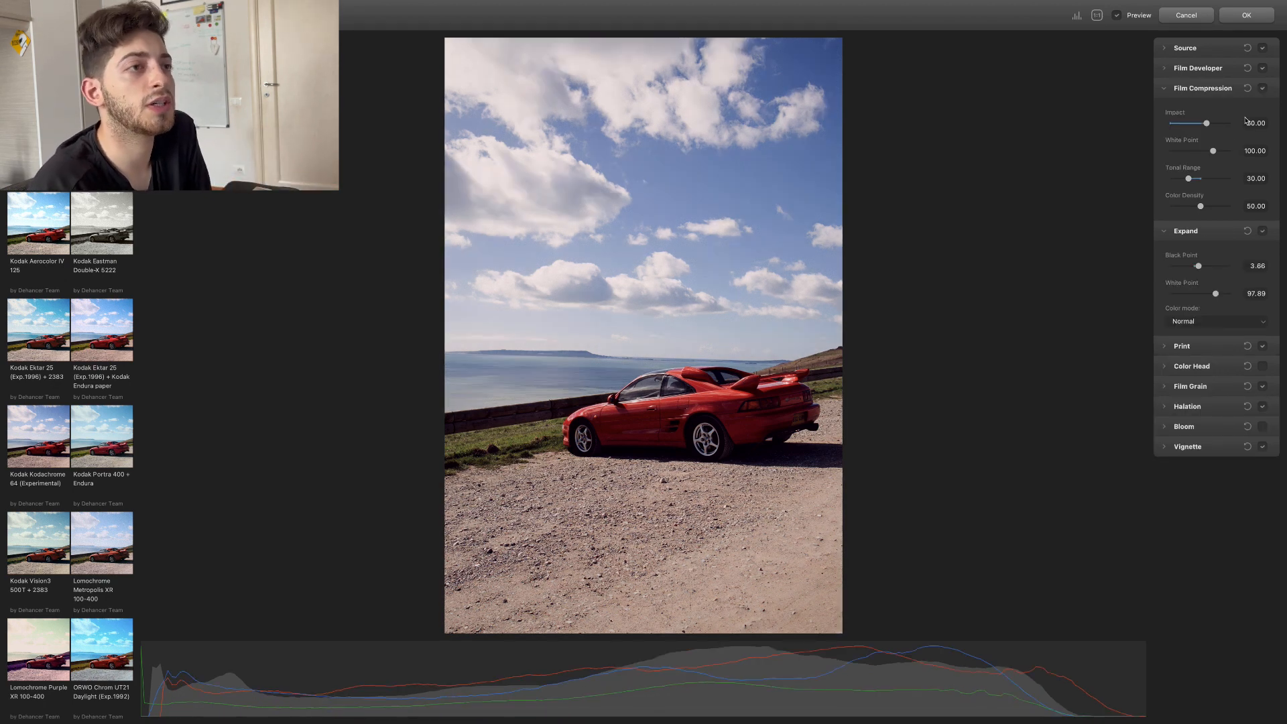
drag(1213, 152, 1204, 153)
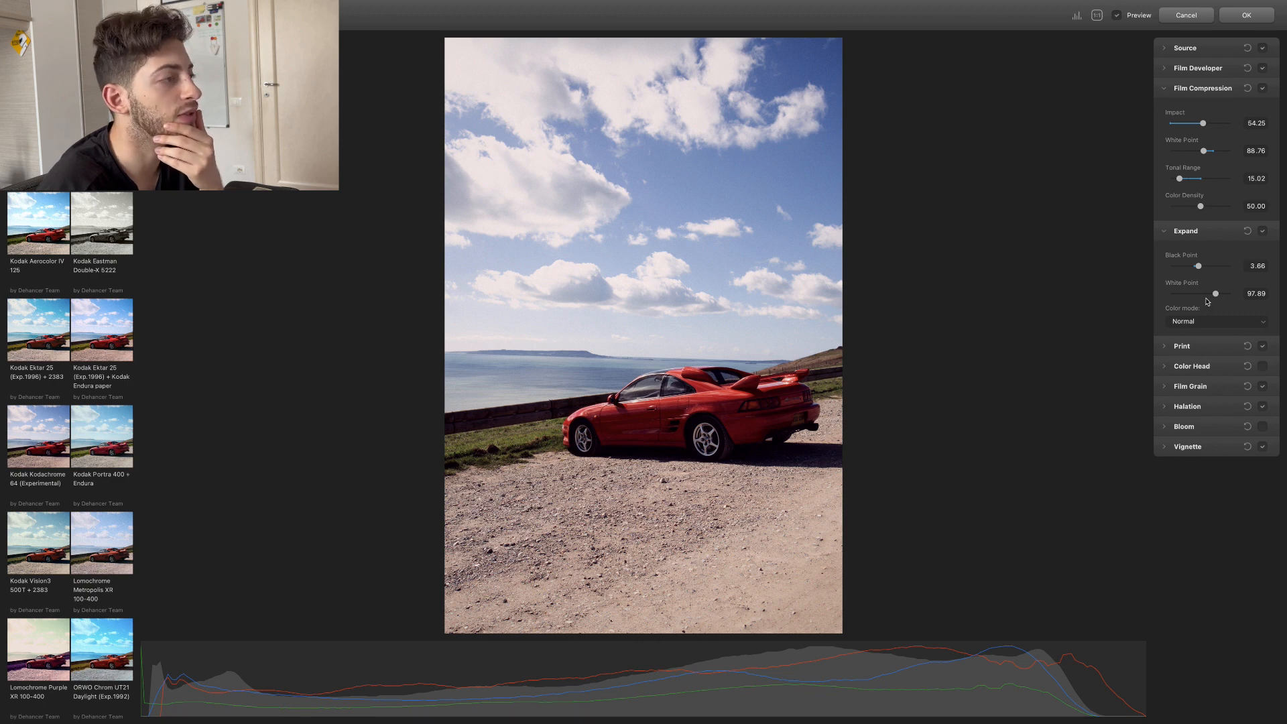
click(1199, 267)
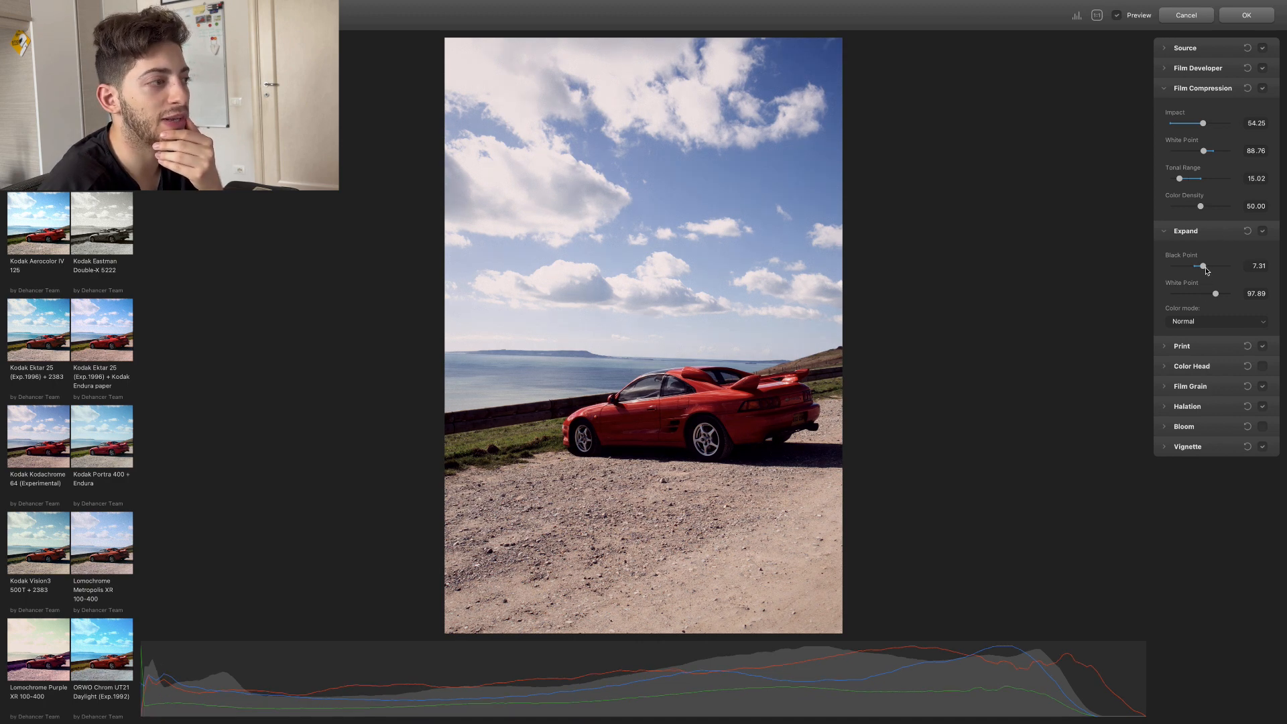
drag(1199, 269, 1214, 296)
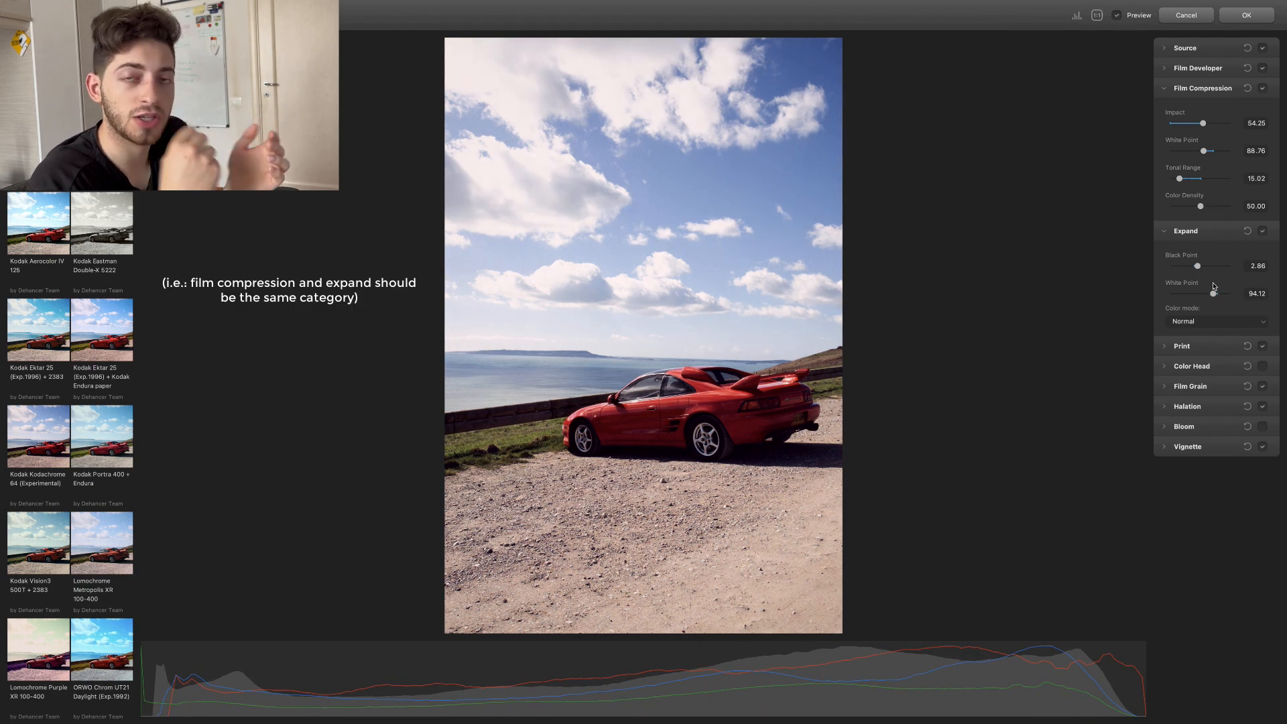
Set the Print profile to Kodak Endura Glossy Paper with Exposure -0.58, Tonal Contrast 2.56 and Color Density 0.16.
click(1199, 132)
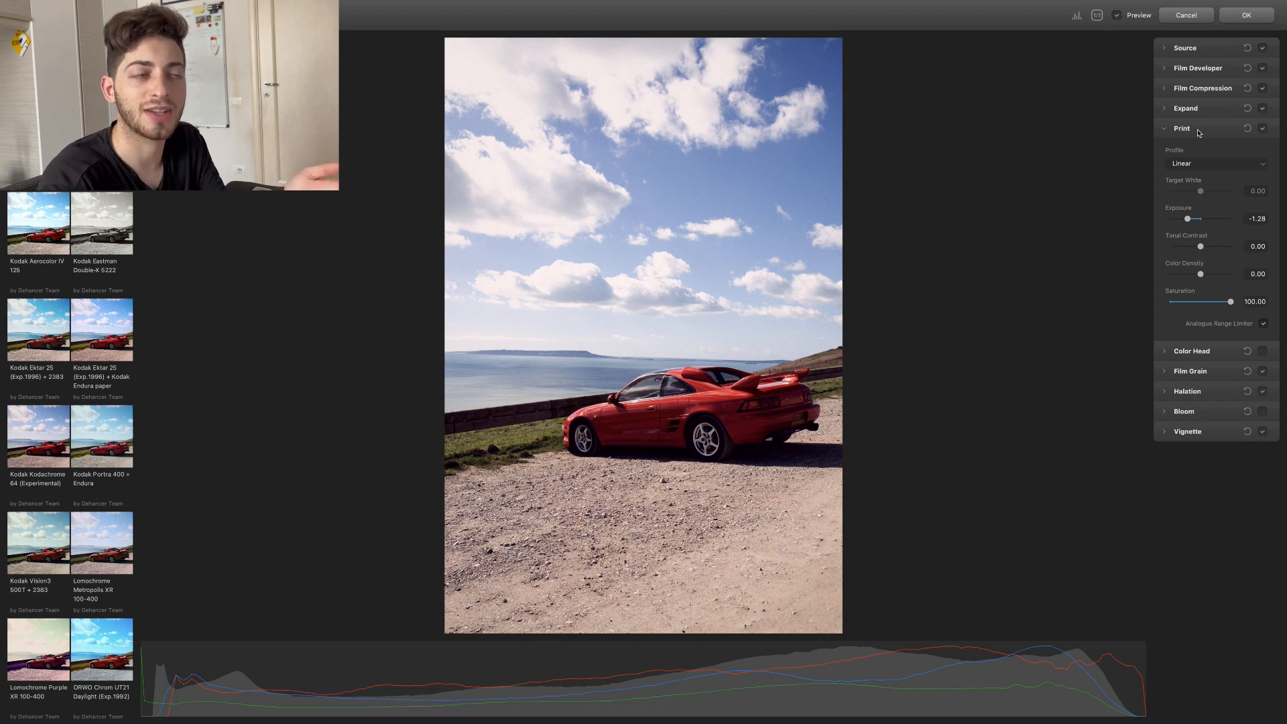
click(1207, 164)
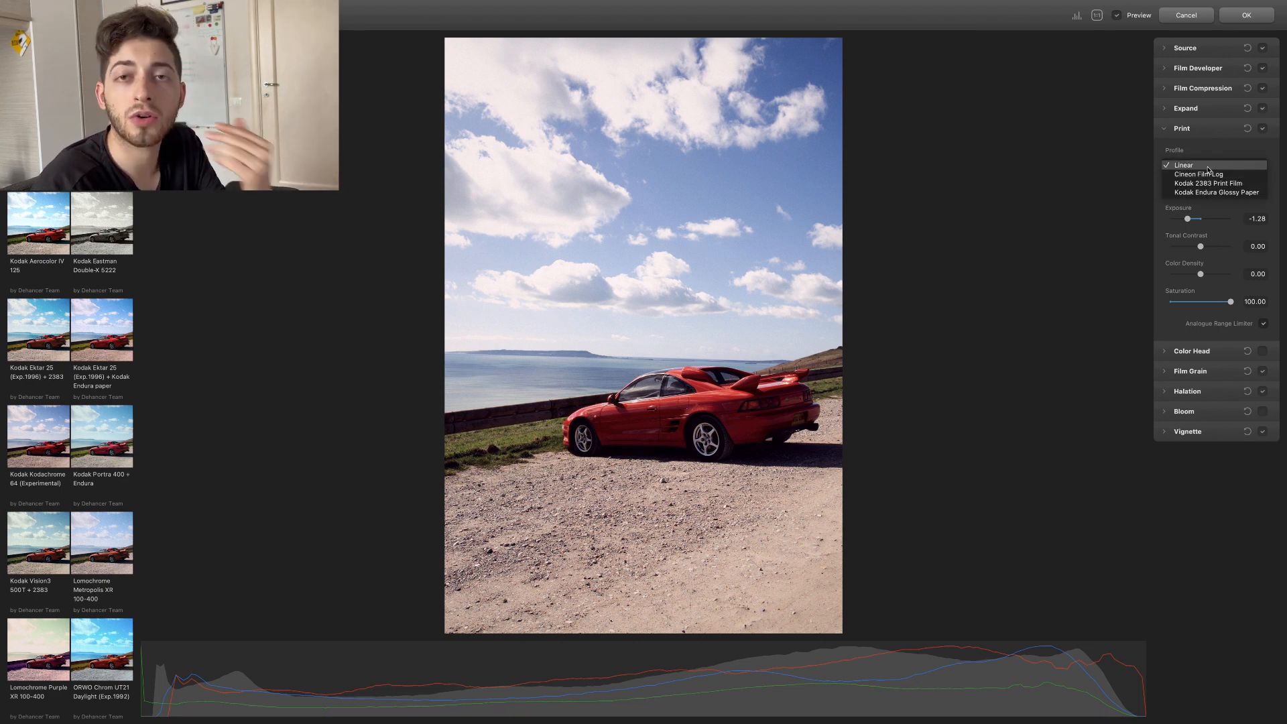
click(1203, 192)
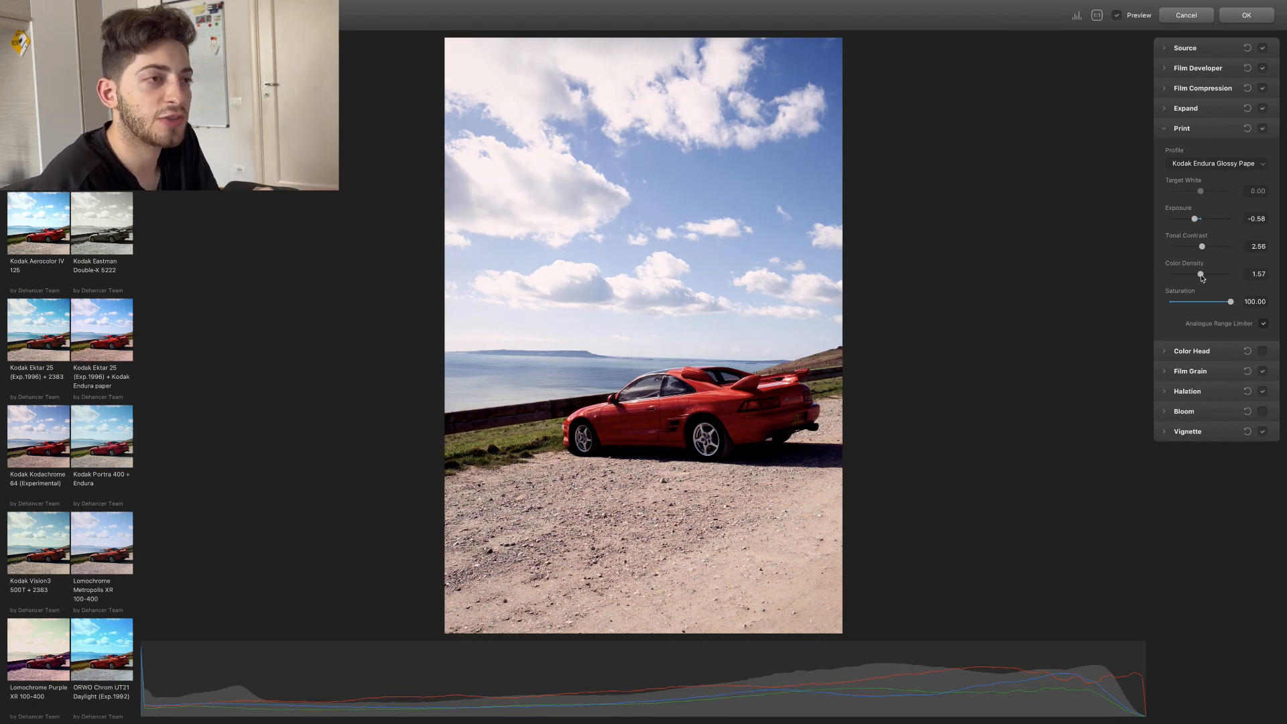
drag(1201, 275, 1236, 306)
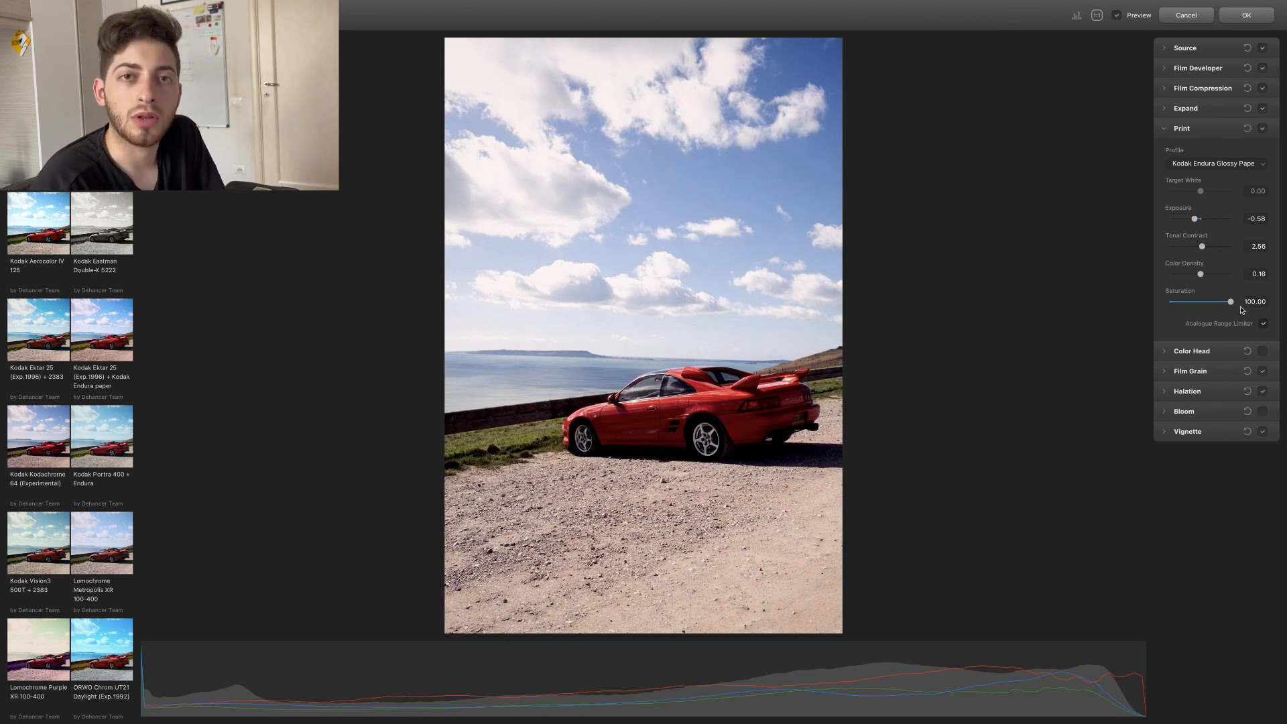
Enable Color Head with Yellow-Blue 3.02, Shadows Tone 12.22, Midtones Tone 22.05 and Highlights Tone -4.66.
click(1192, 351)
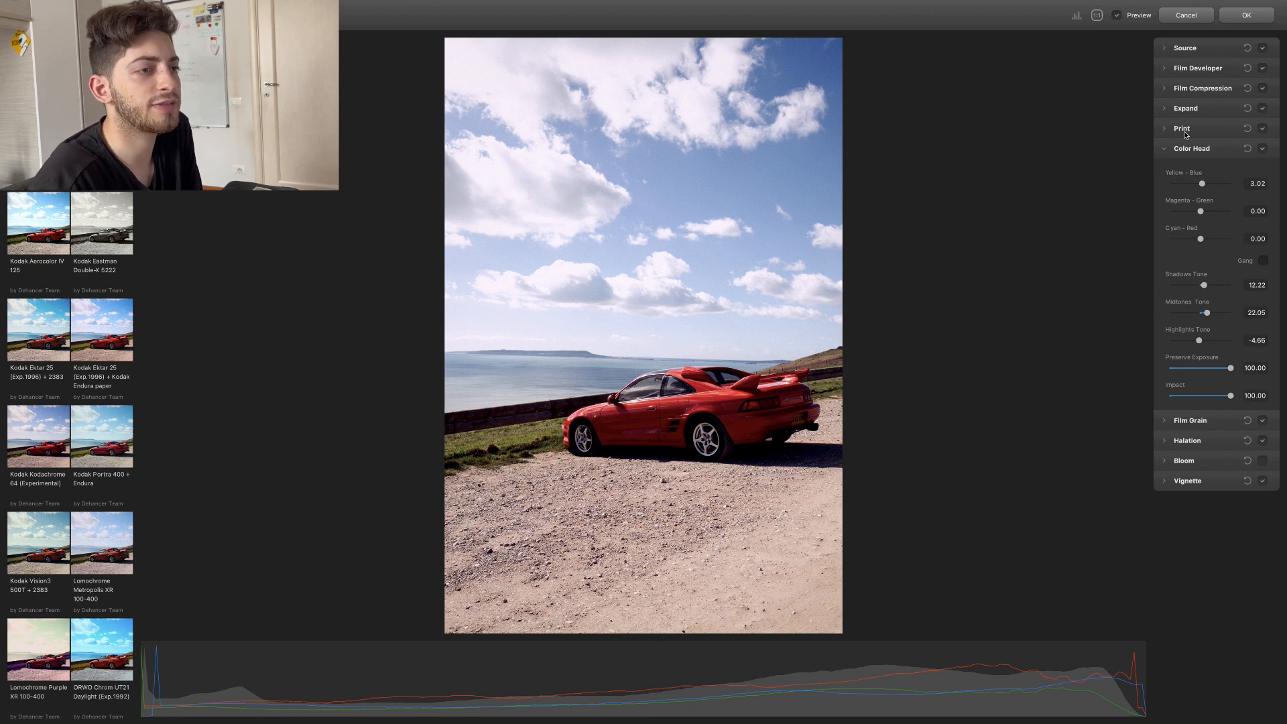
click(1170, 152)
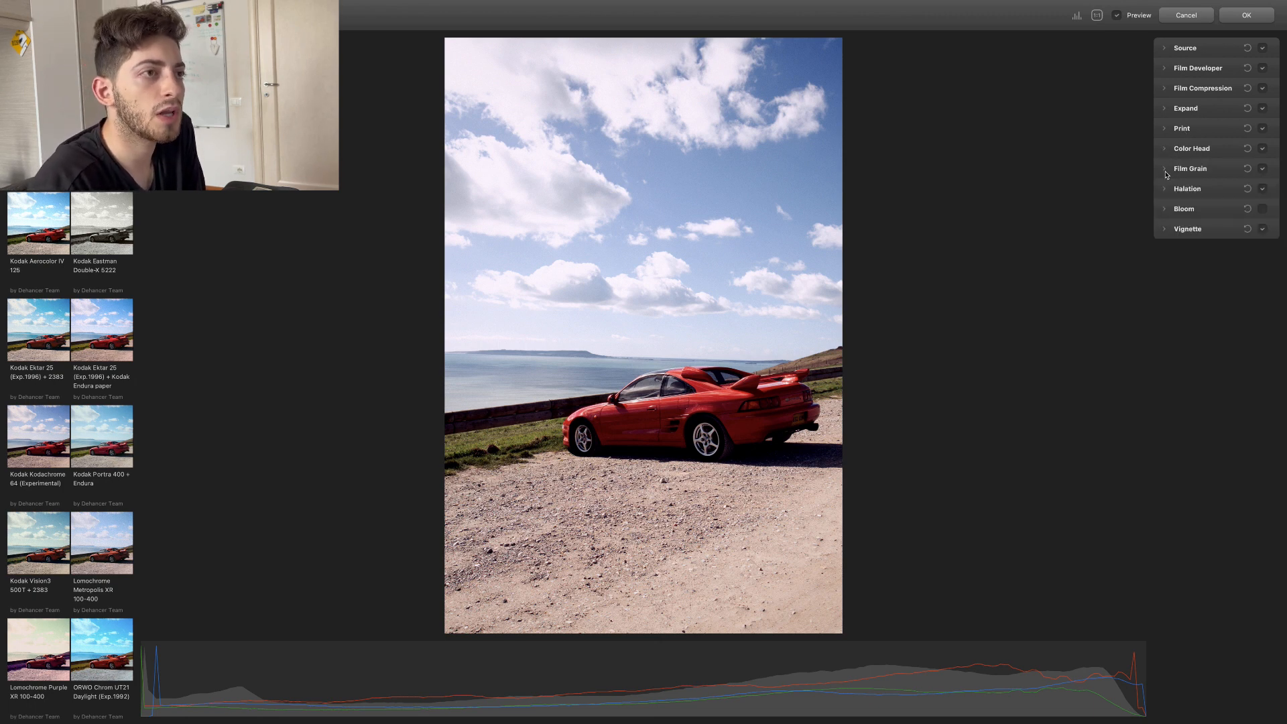
Adjust the Film Grain to Size 5.23, Amount 14.39, Resolution 49.23 and Shadows 34.92 while viewing the photo at full size.
click(1173, 171)
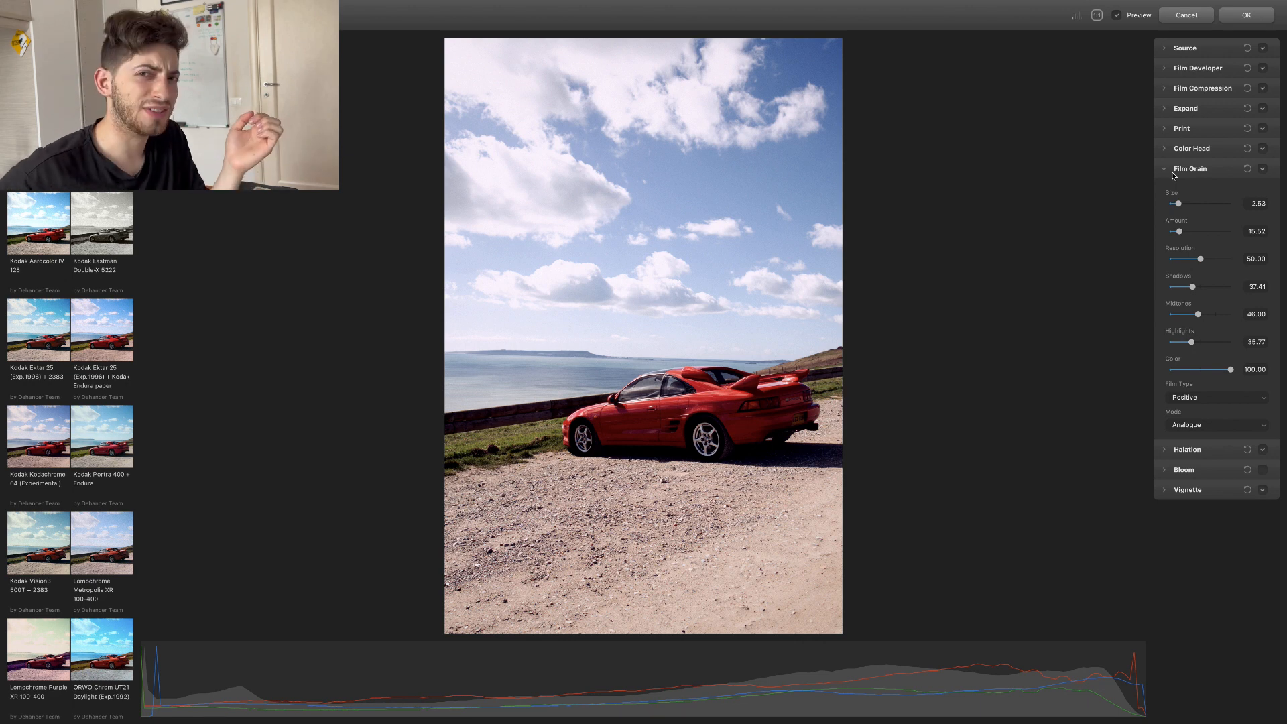
click(1096, 16)
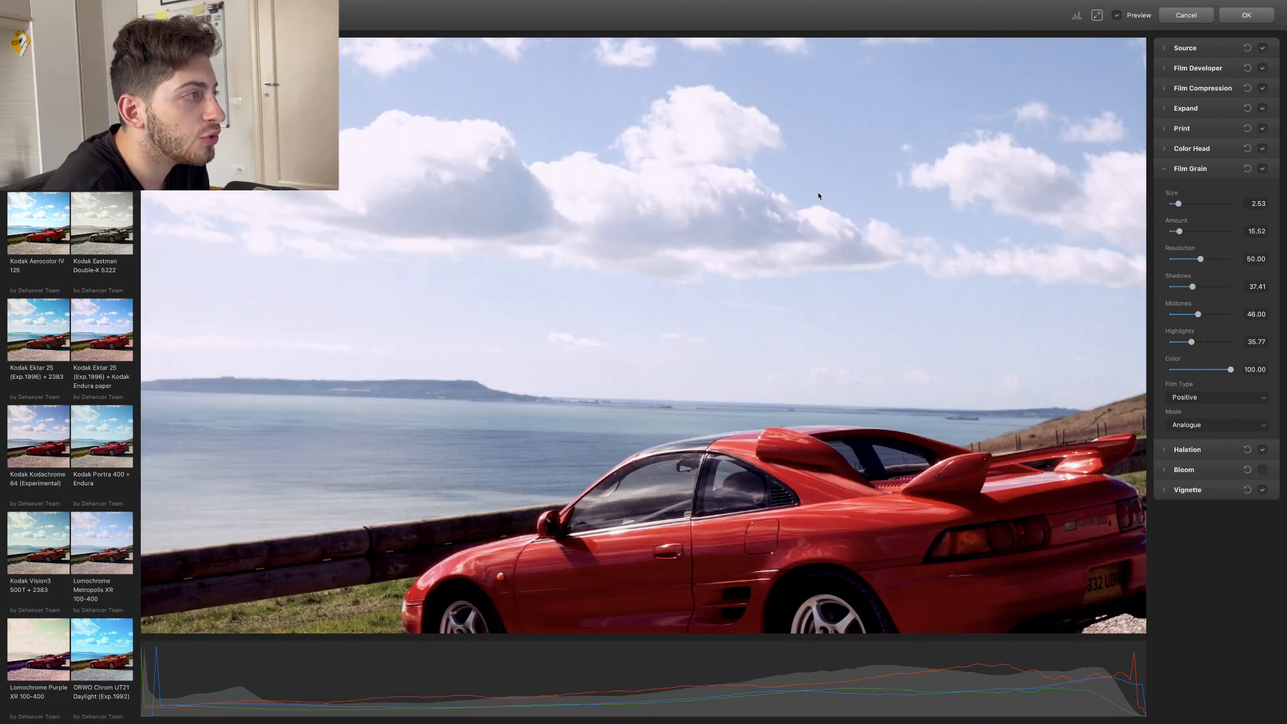
drag(754, 240, 627, 255)
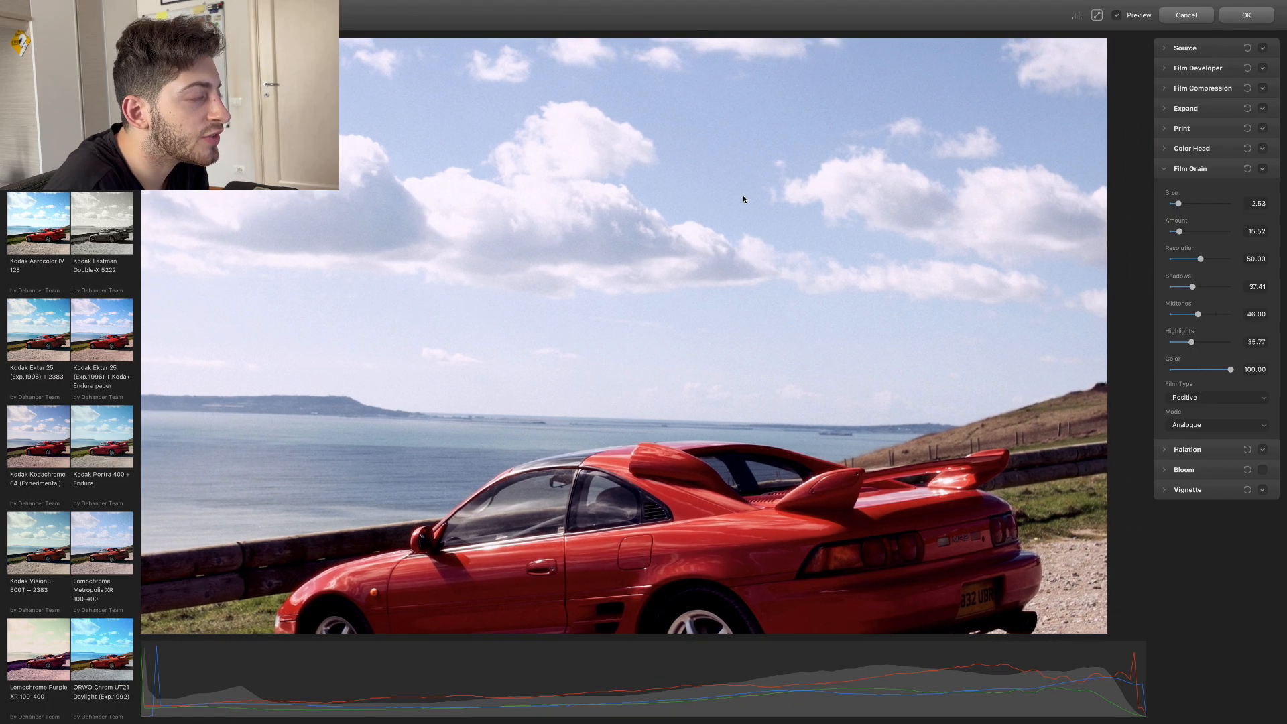
drag(744, 199, 758, 245)
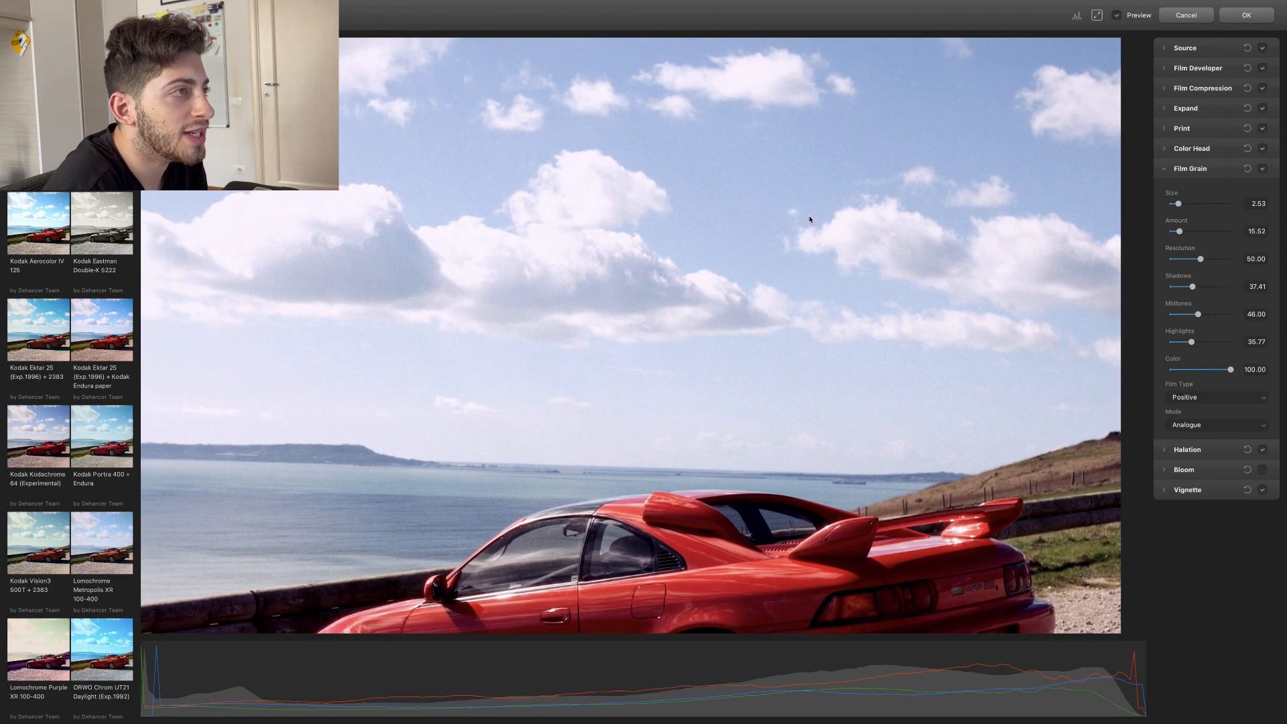
mouse_move(789, 192)
mouse_down()
mouse_move(777, 230)
mouse_move(799, 254)
mouse_move(867, 125)
mouse_up()
drag(822, 269, 793, 195)
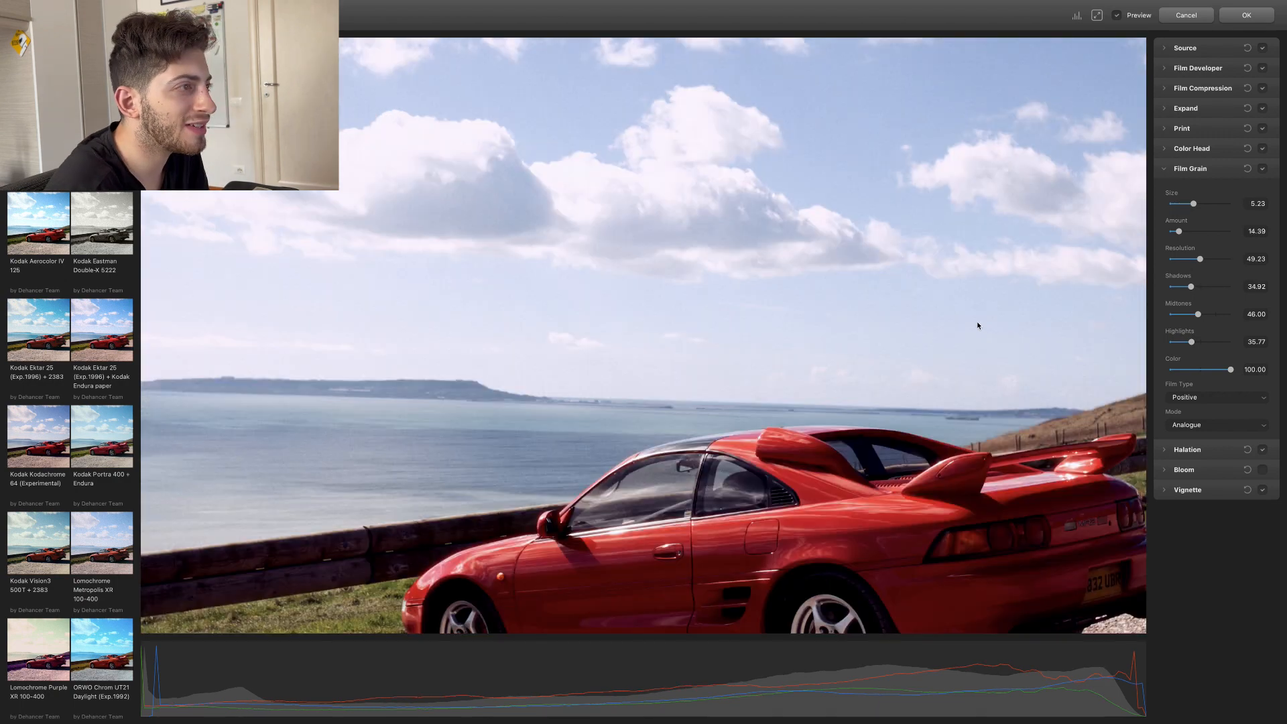
Inspect the grain up close across the sky, the gravel and the car, and return to the whole photo.
click(726, 422)
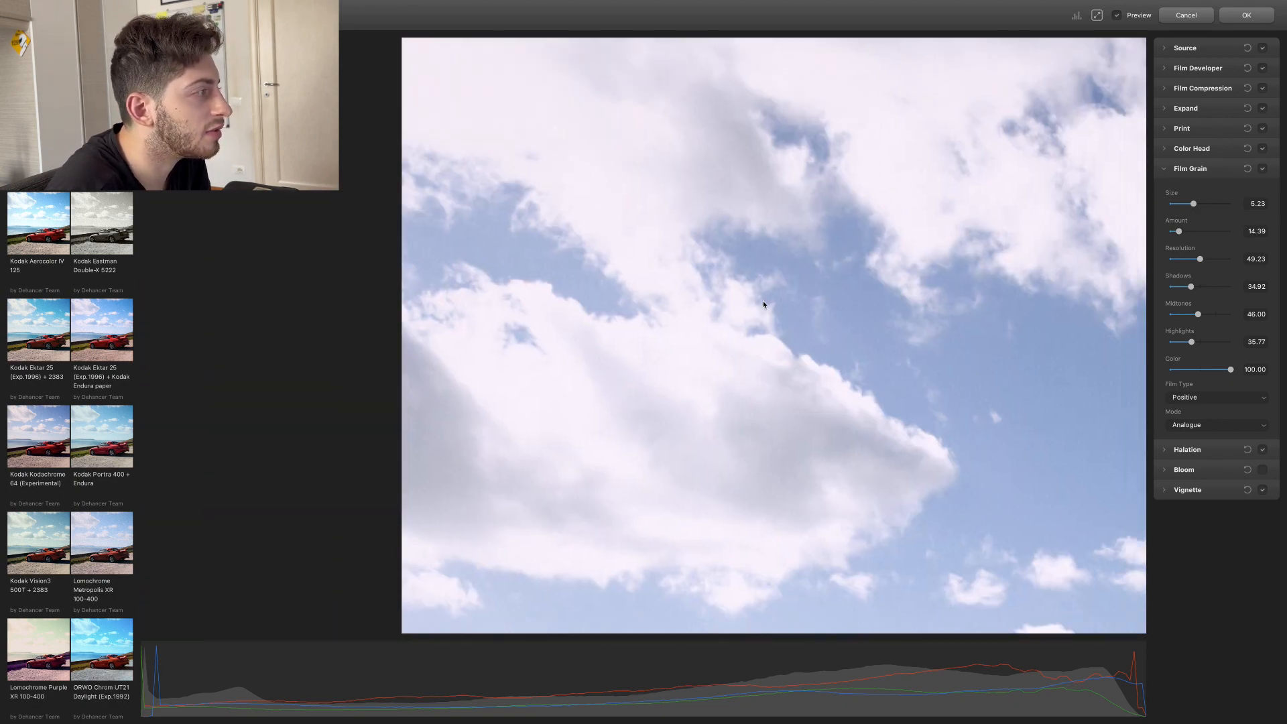
drag(763, 304, 755, 22)
drag(758, 255, 763, 10)
drag(737, 288, 736, 11)
drag(758, 288, 694, 3)
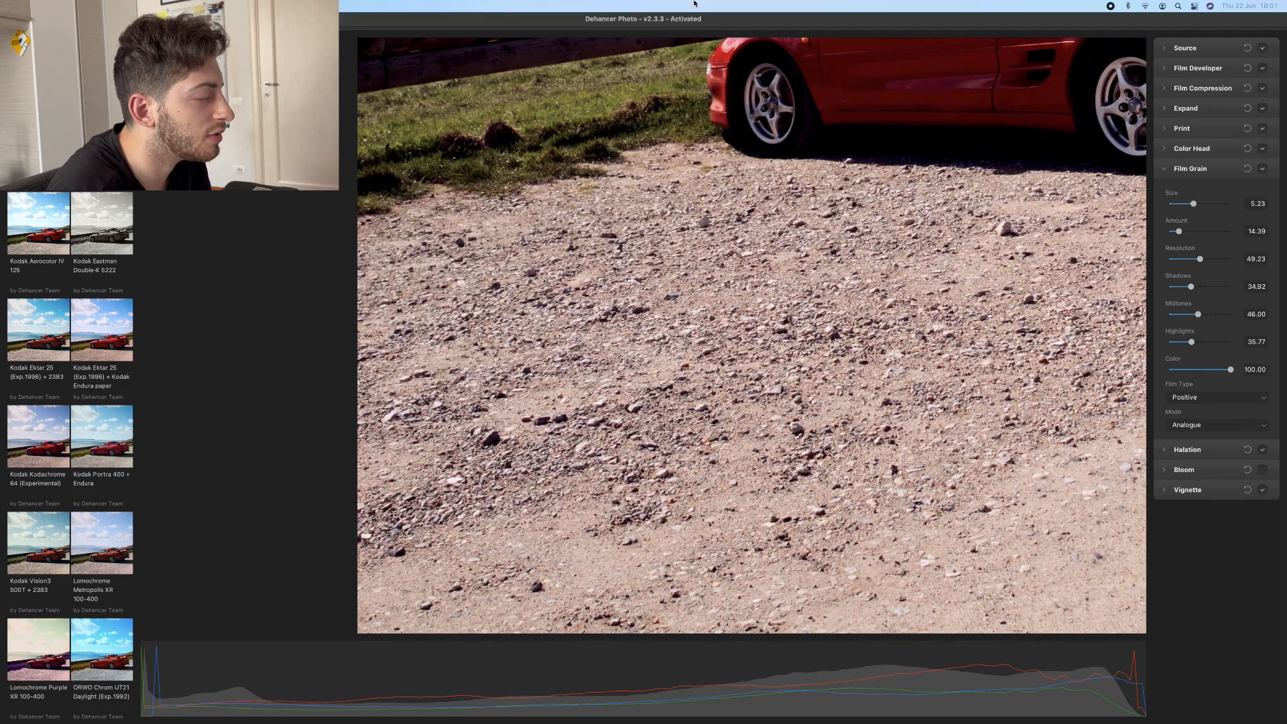
drag(773, 134, 634, 442)
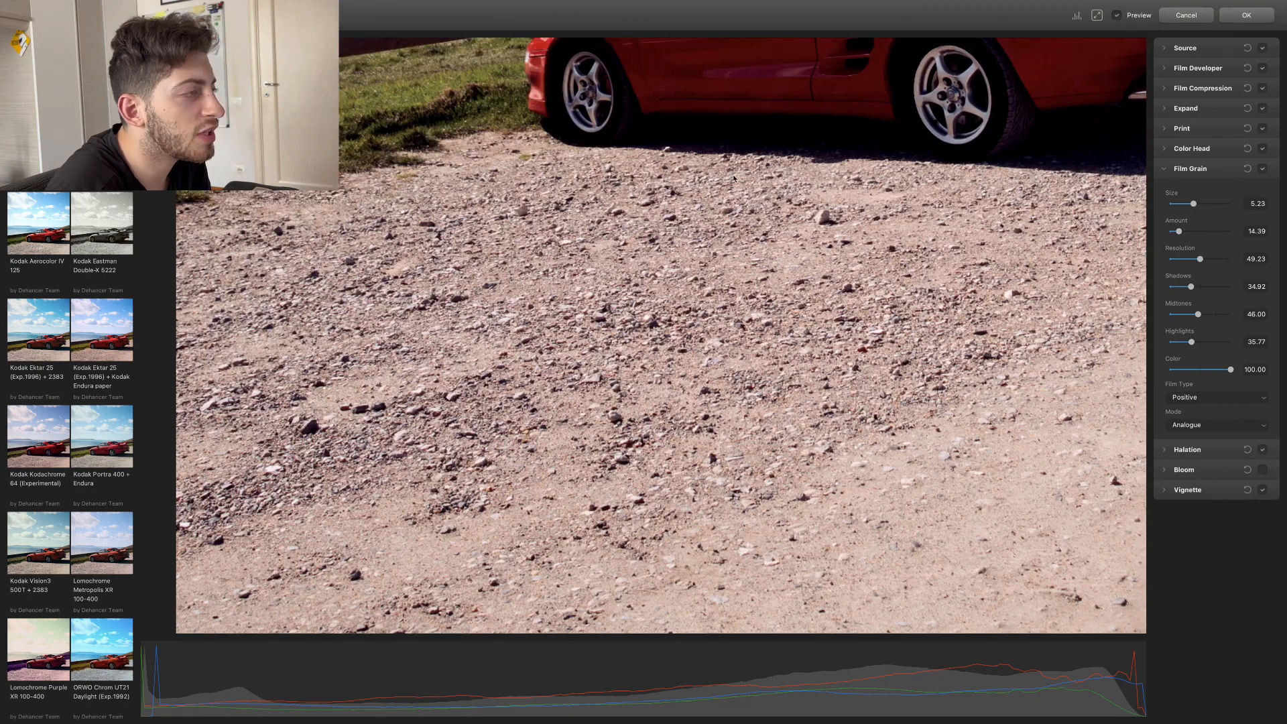
drag(741, 175, 641, 459)
drag(744, 184, 646, 466)
drag(681, 295, 573, 553)
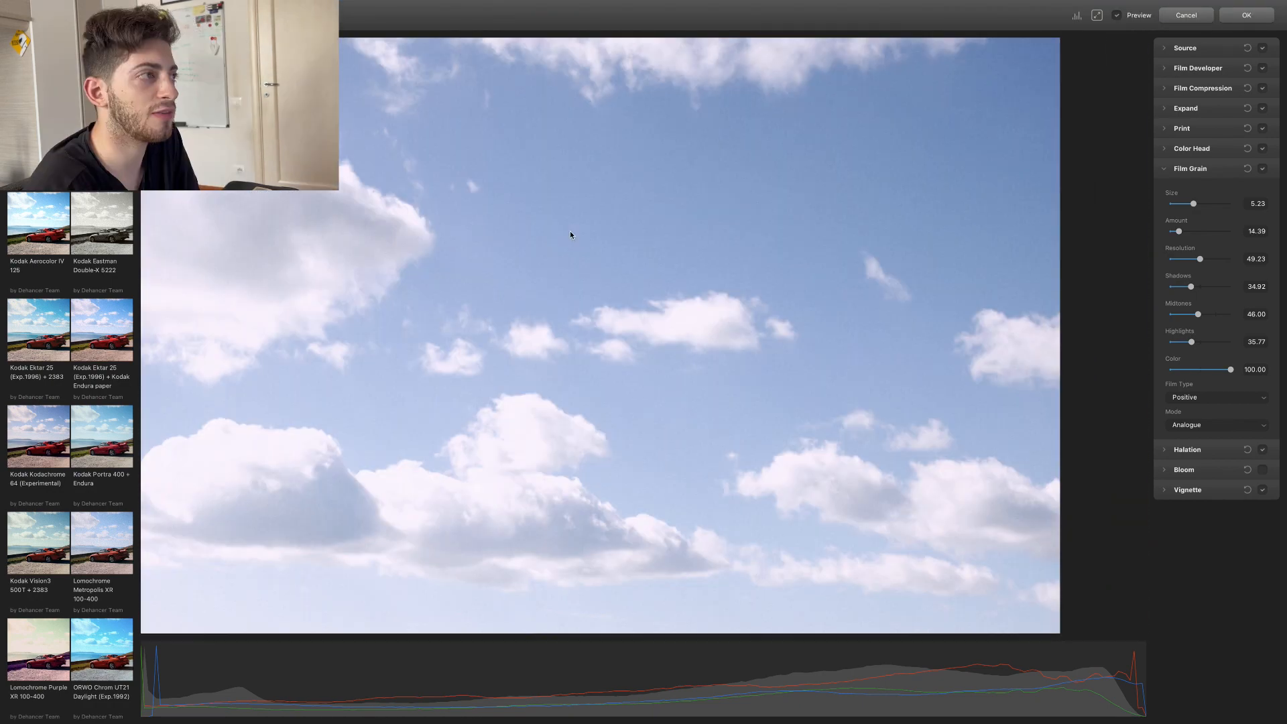
mouse_move(570, 225)
mouse_down()
mouse_move(565, 166)
mouse_move(562, 236)
mouse_up()
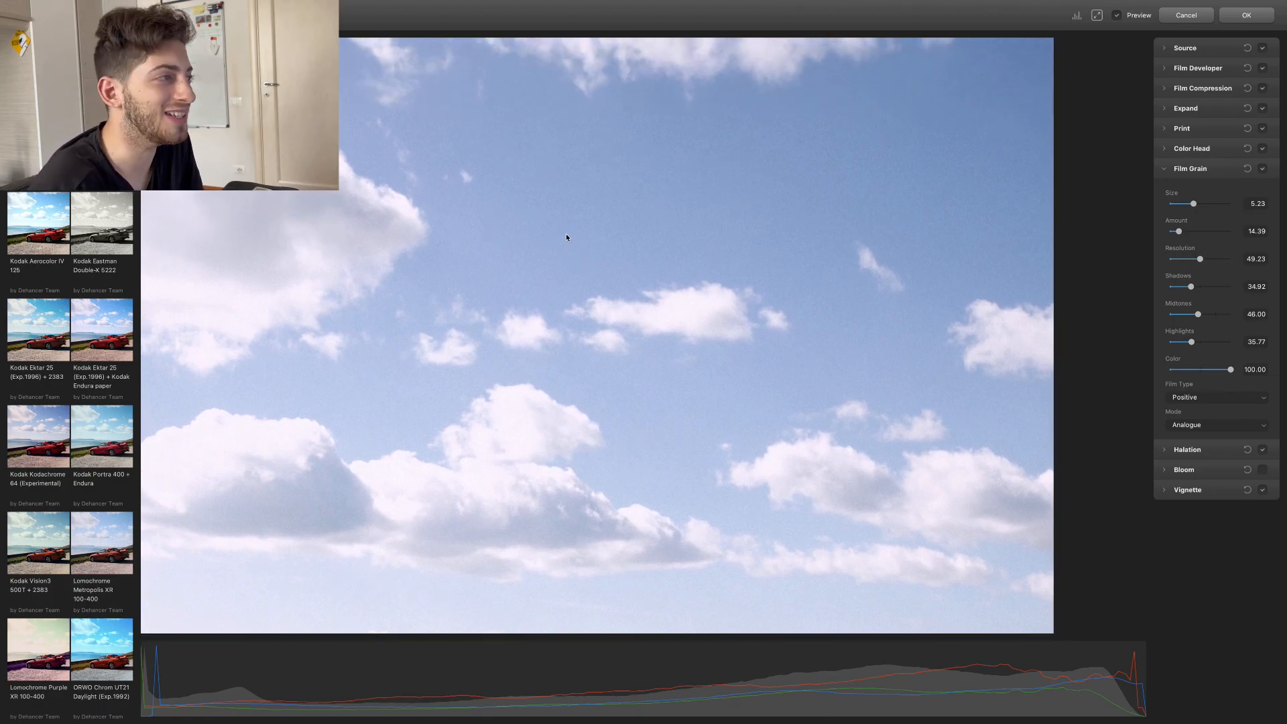
drag(679, 266, 823, 58)
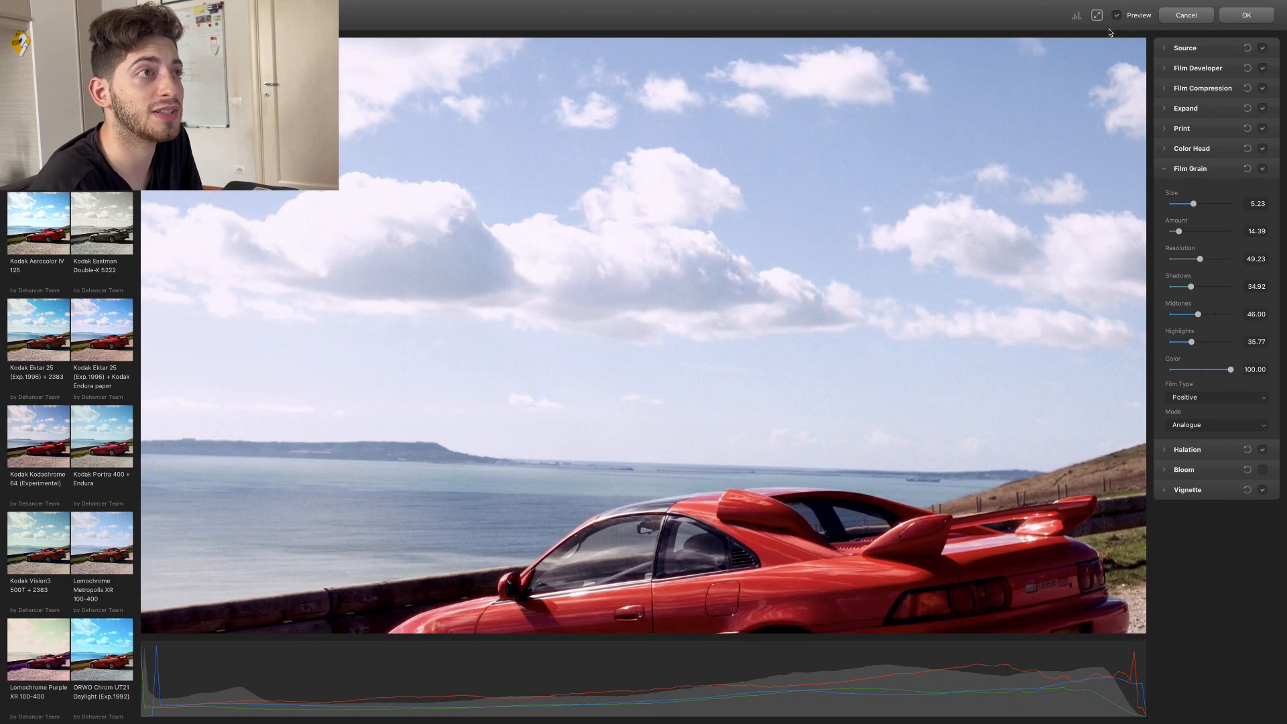
click(1097, 15)
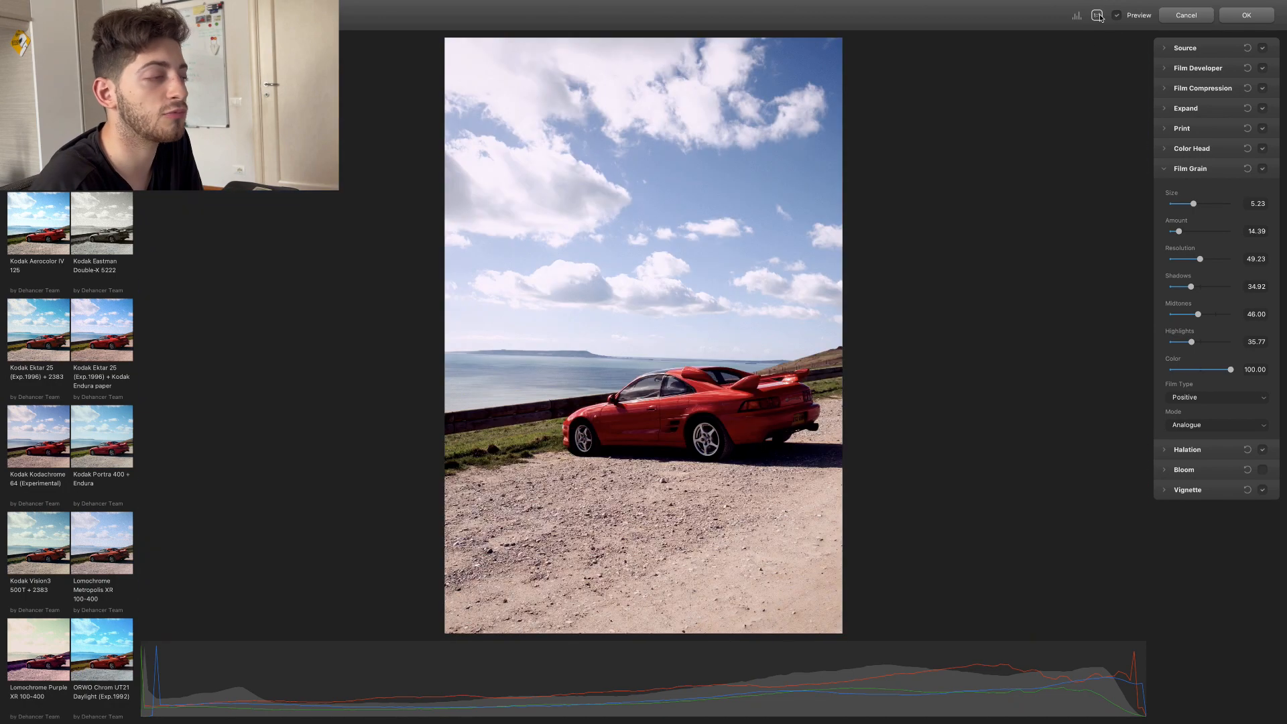
Change the Film Grain's film type to Negative and check the grain in a close-up of the sky and car.
click(1237, 399)
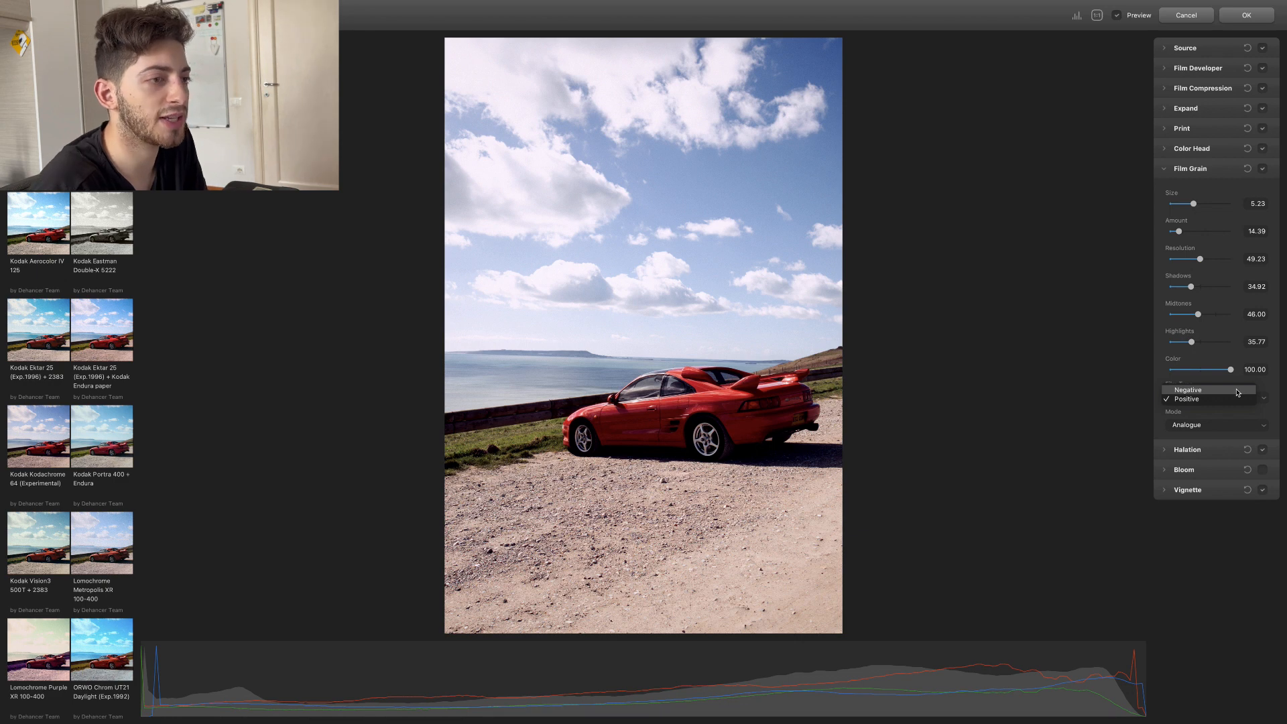
click(1238, 393)
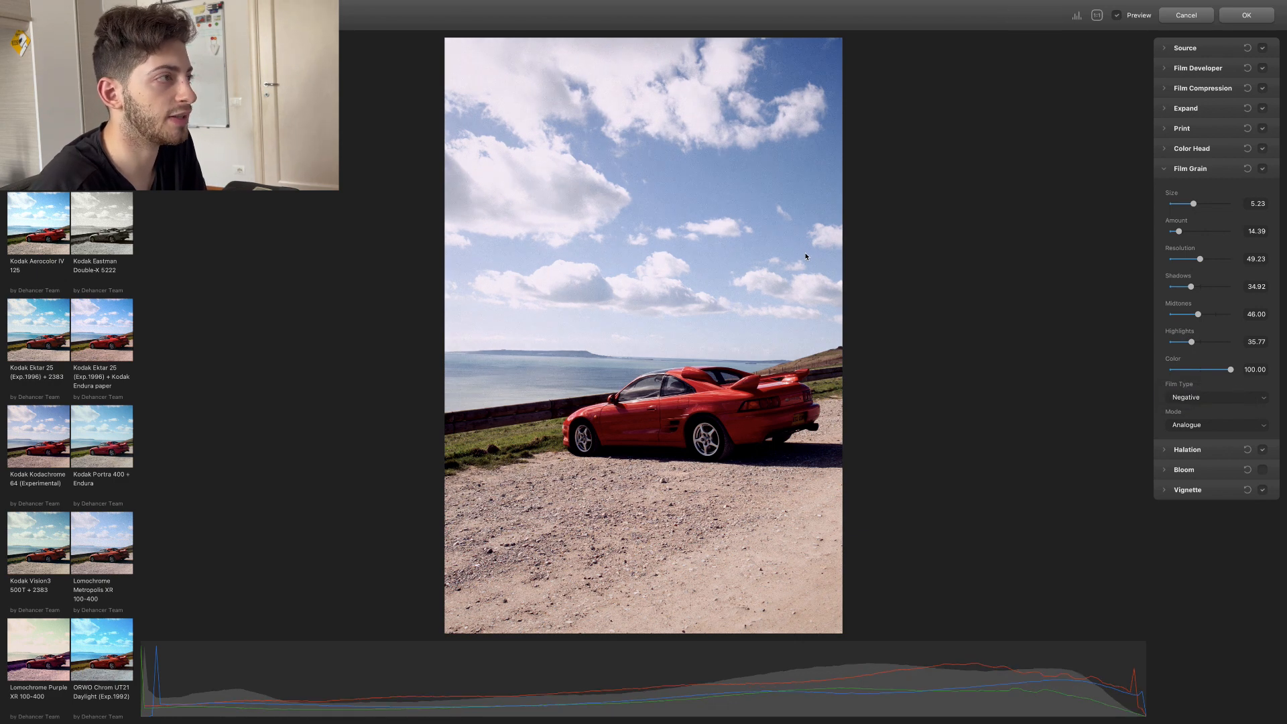
click(1096, 15)
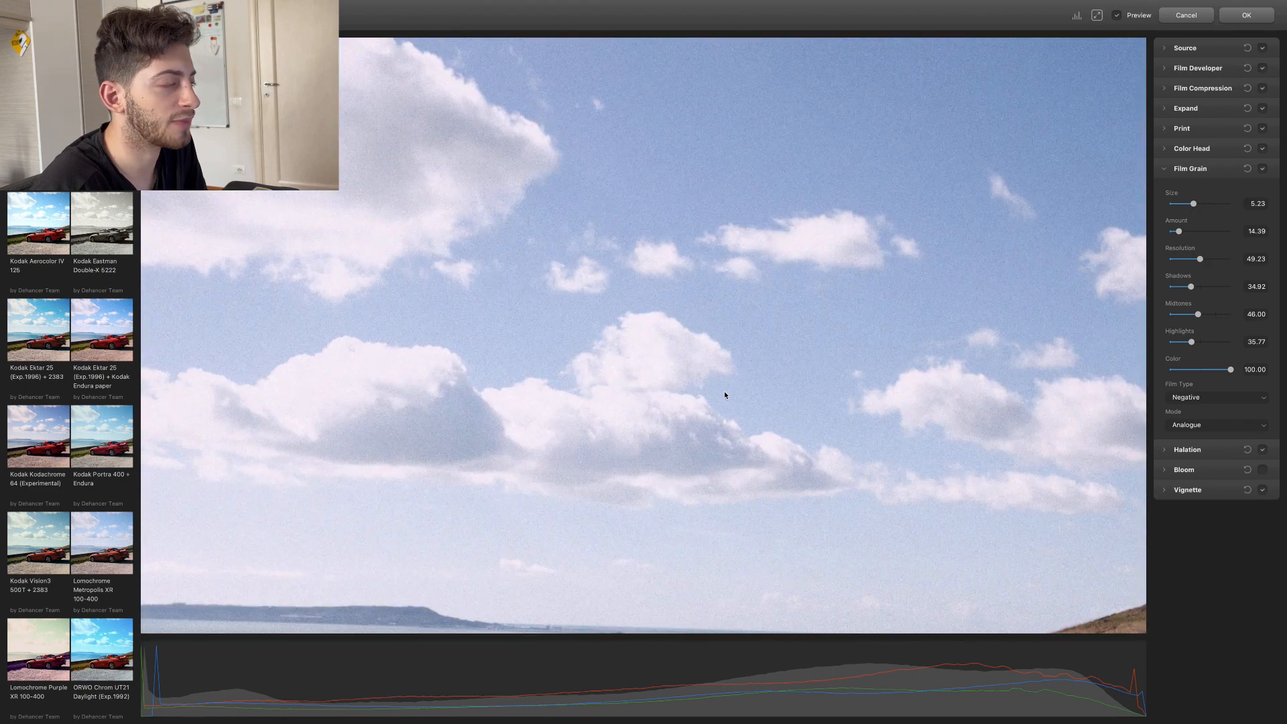
drag(746, 455, 734, 209)
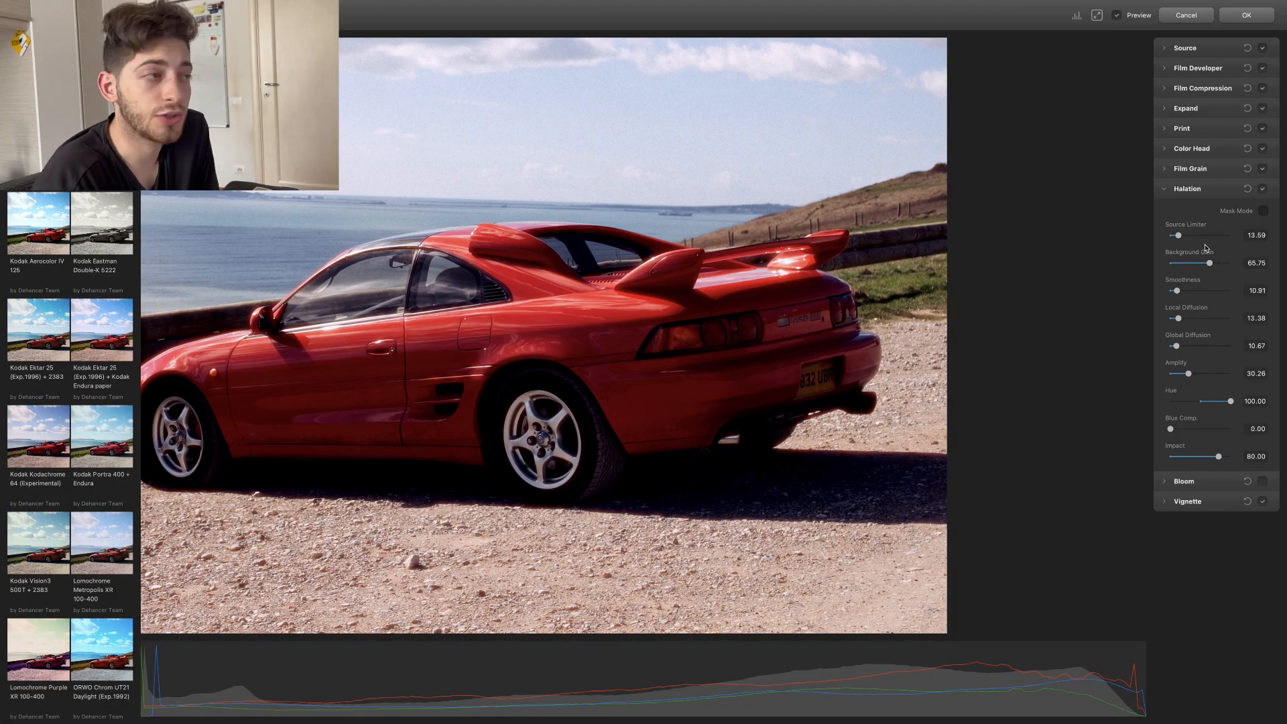
Tune the Halation around the car using its mask view: Source Limiter 0.00, Smoothness 6.45, Local Diffusion 11.91 and Amplify 20.57.
click(876, 145)
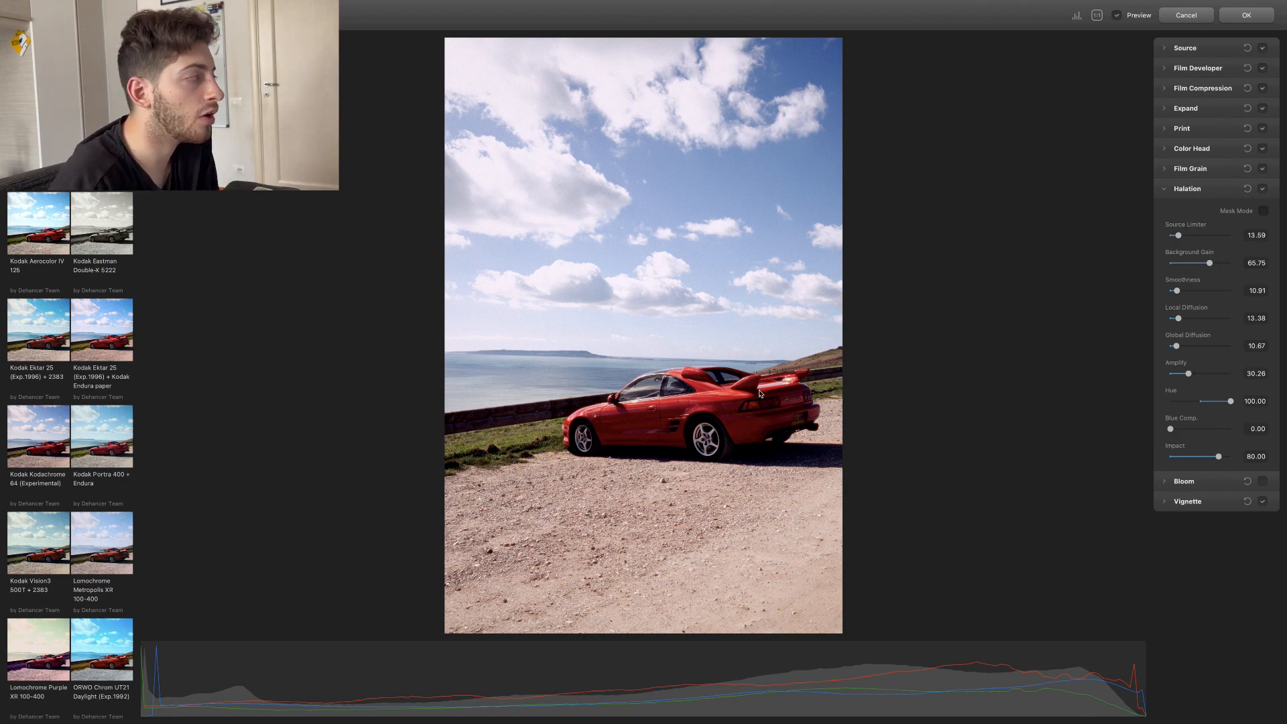
click(1096, 15)
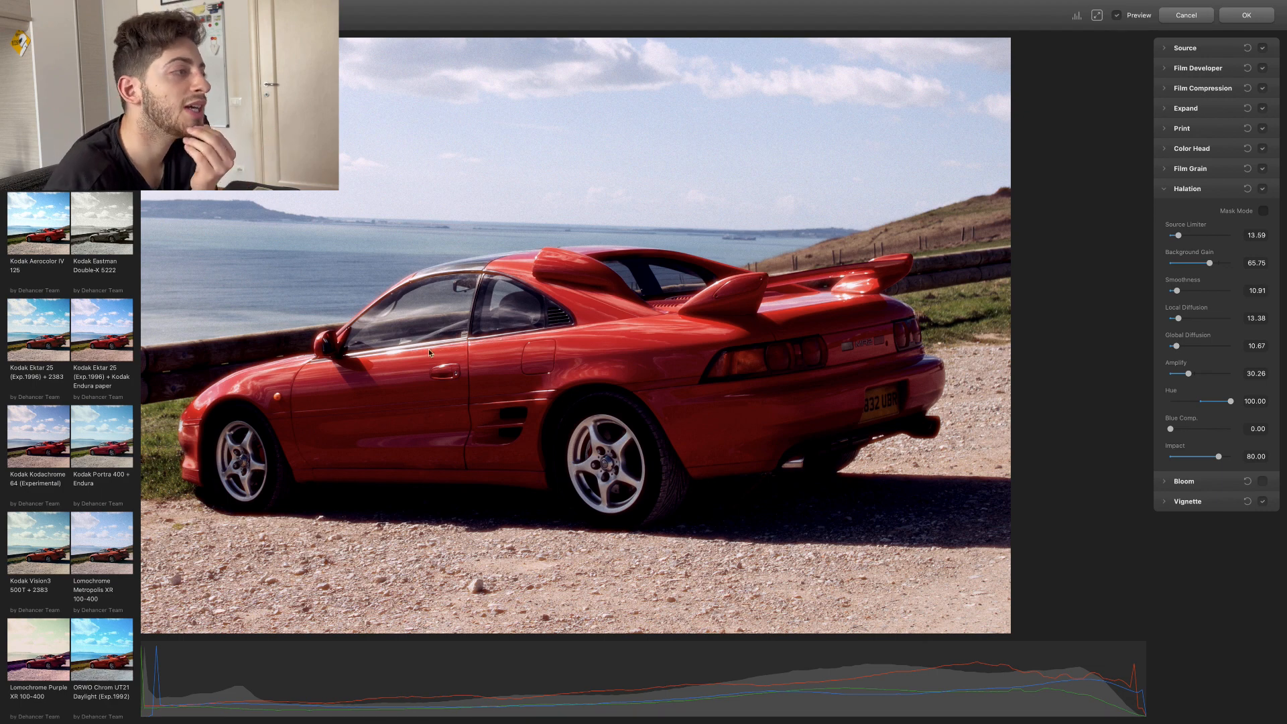
drag(1179, 236, 1148, 235)
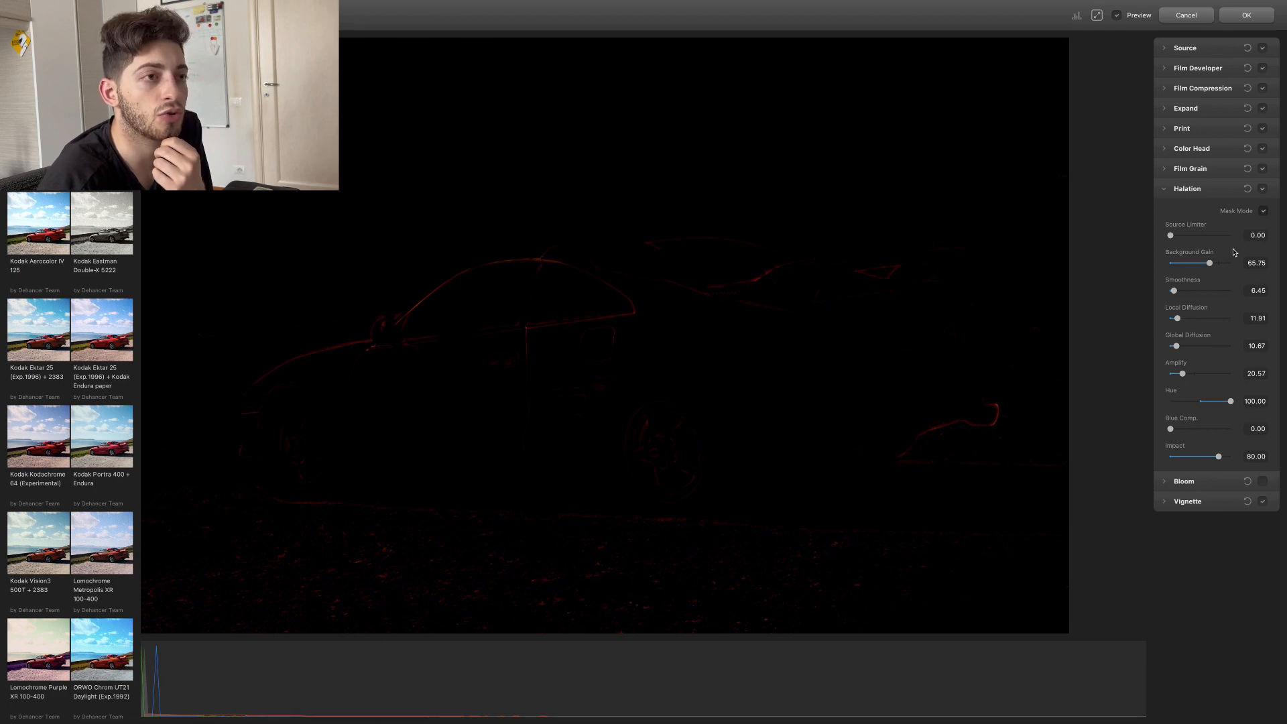
click(1263, 211)
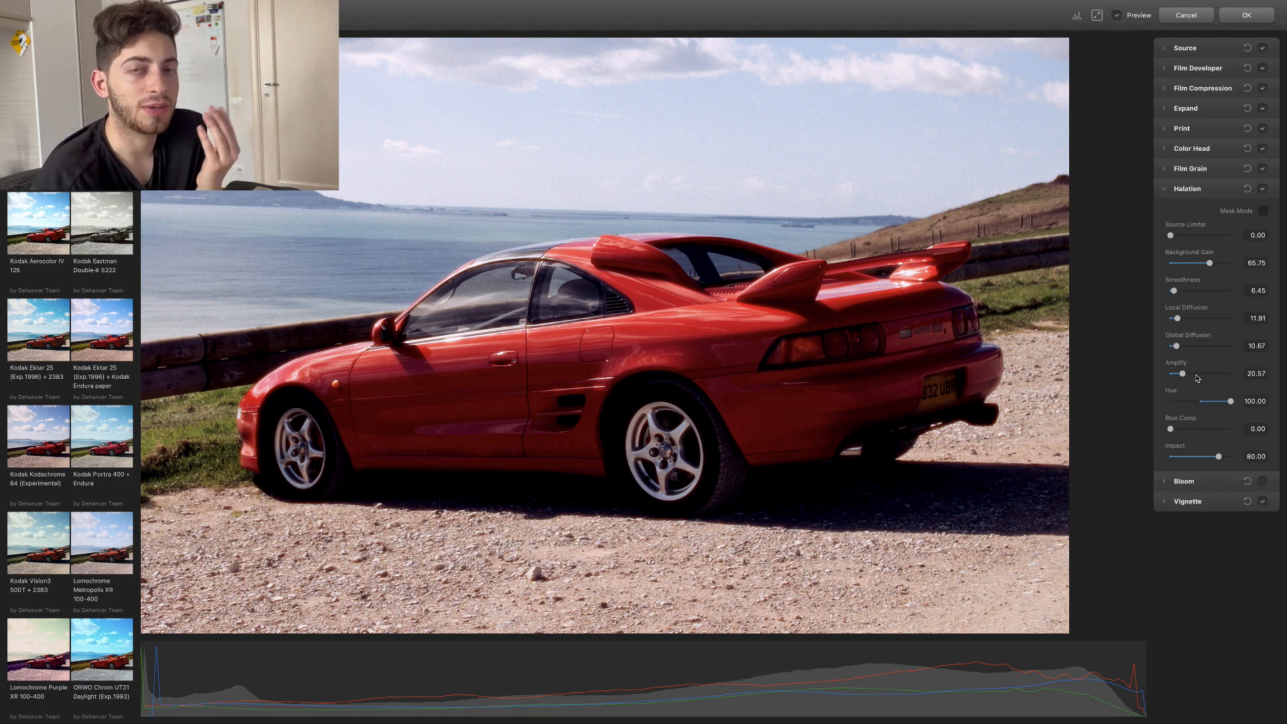
drag(787, 257, 832, 244)
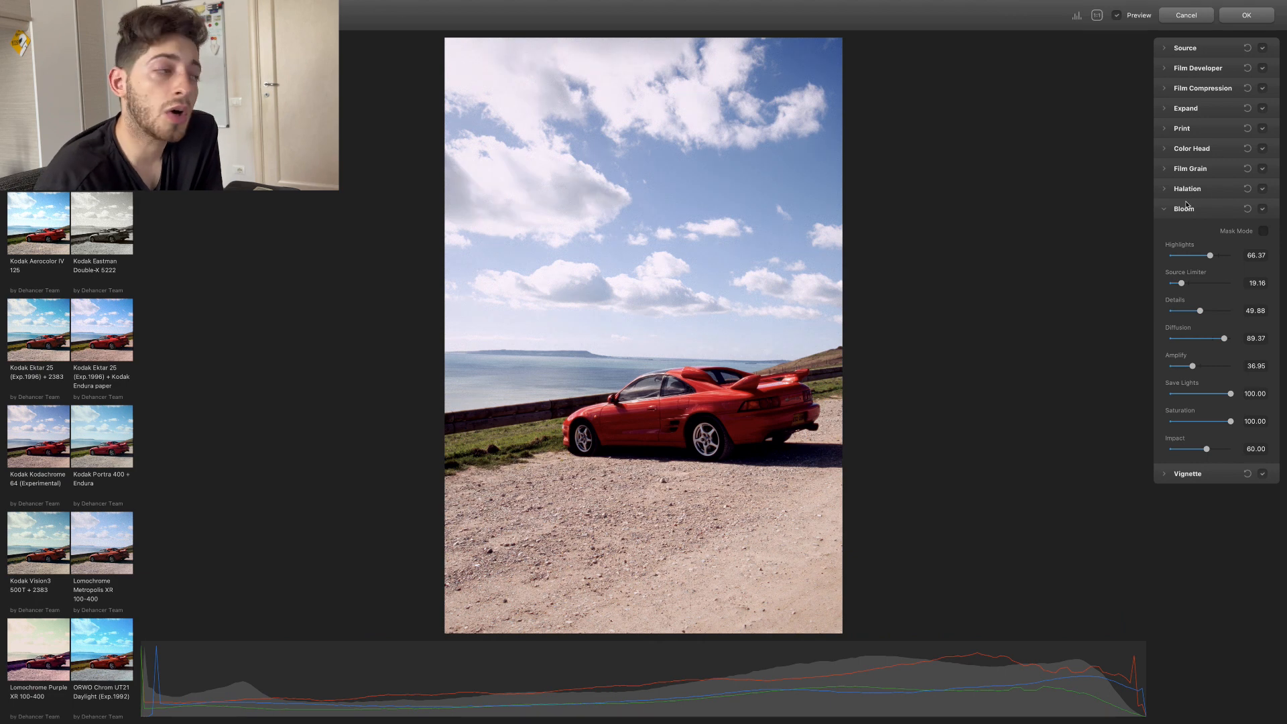
Lower the Bloom's Diffusion to about 33 and compare the photo with Bloom off and on, leaving it enabled.
click(1204, 478)
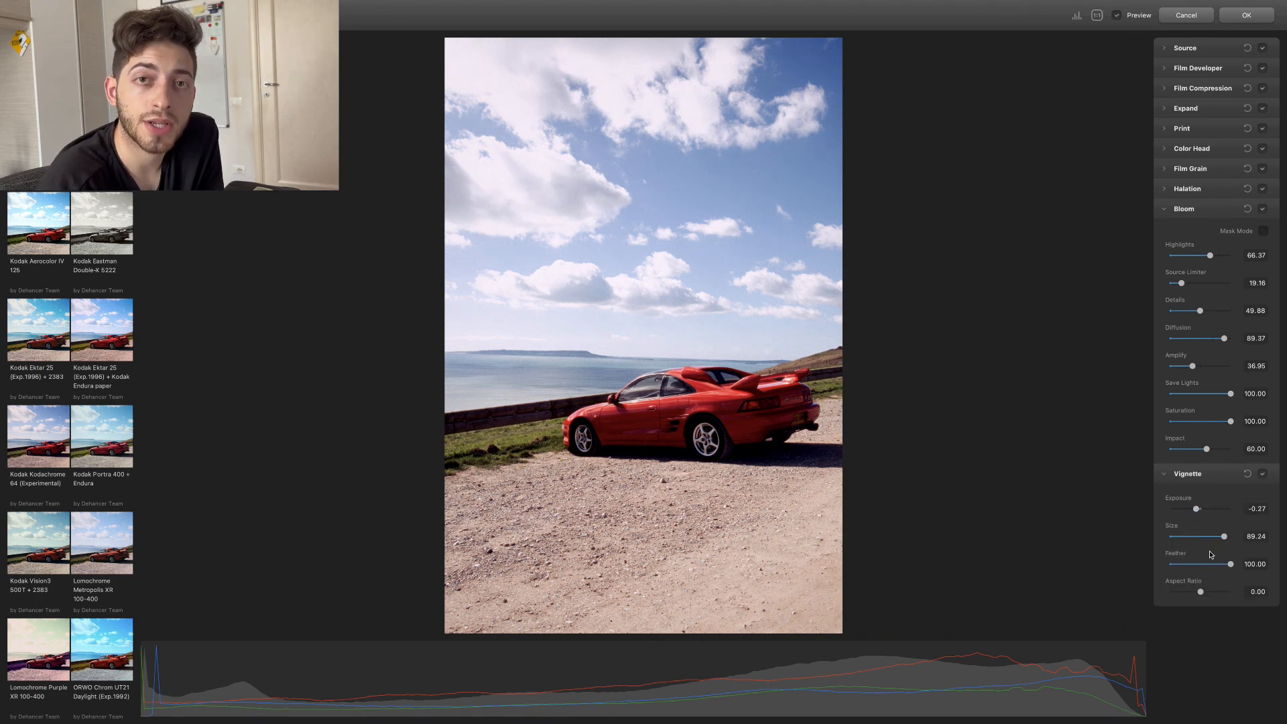
click(1262, 209)
click(1262, 209)
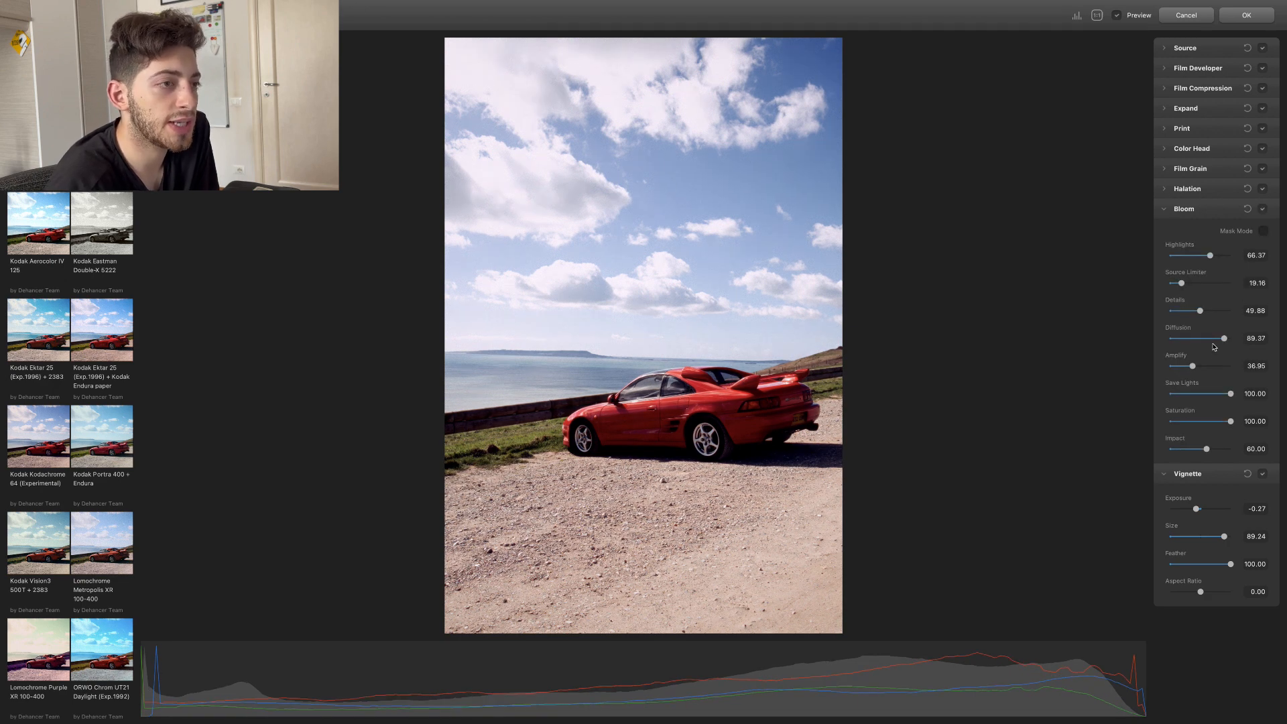
click(1262, 209)
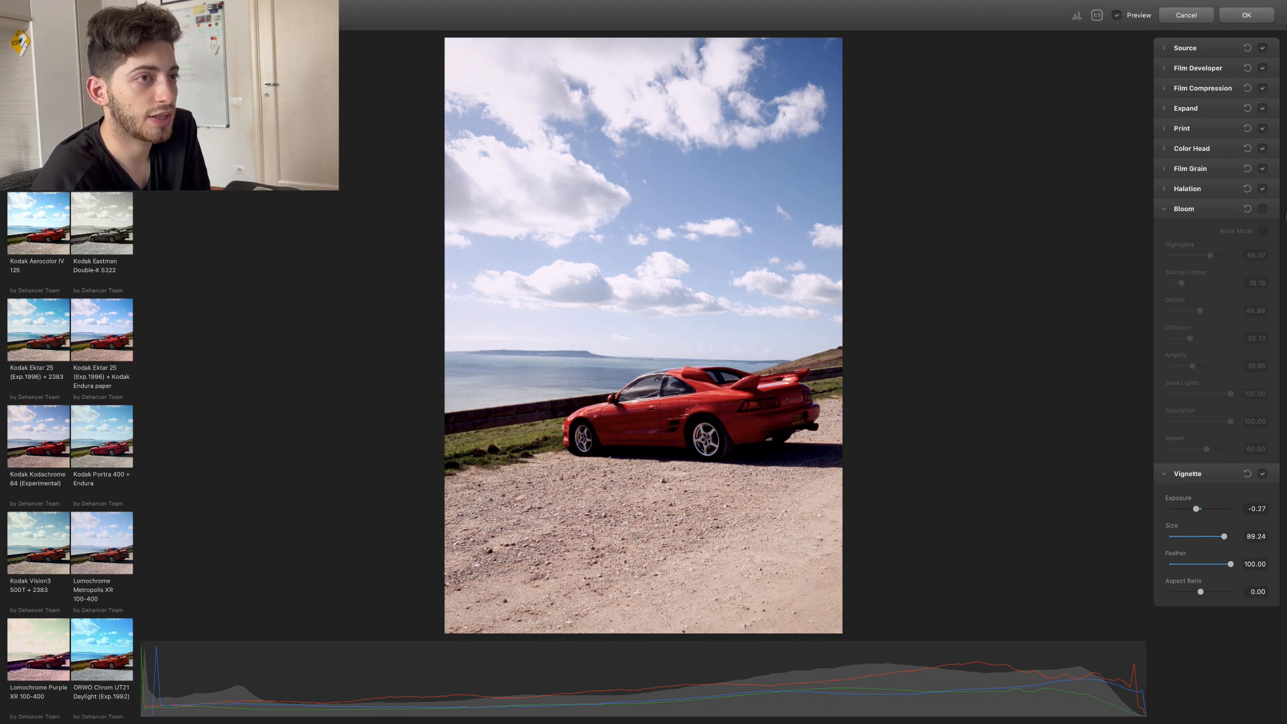
click(1268, 212)
click(1264, 210)
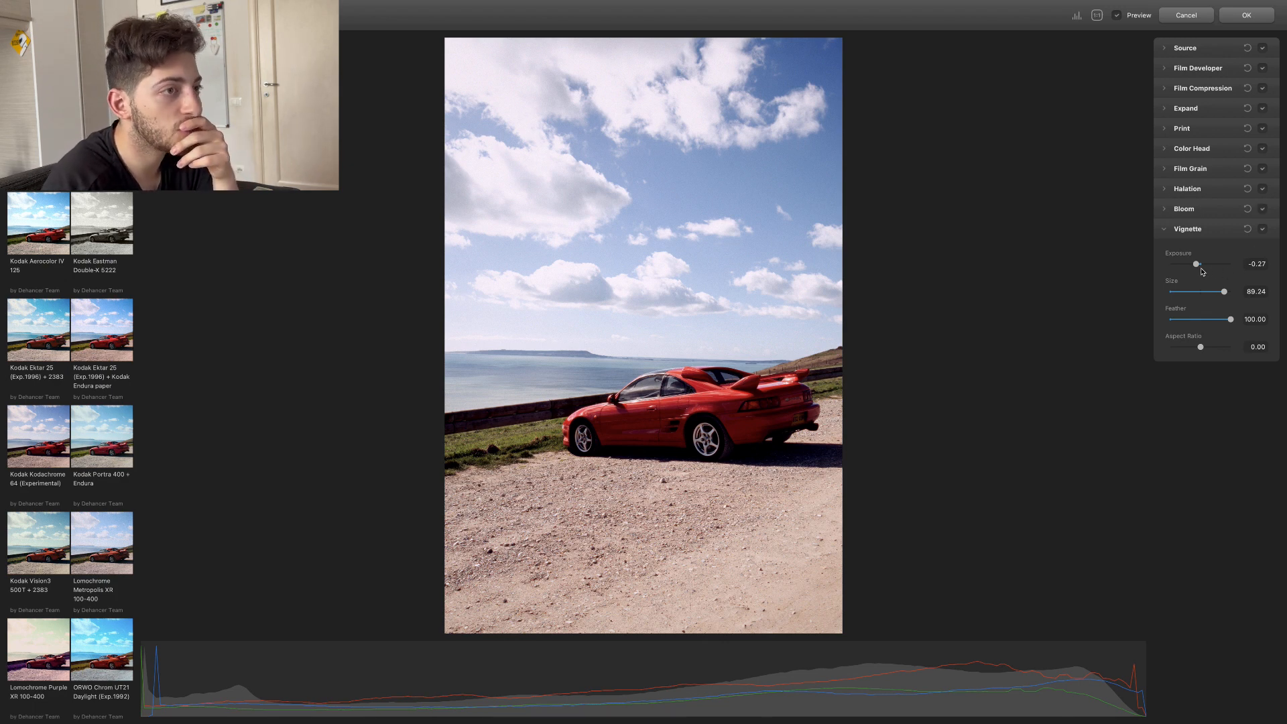
Strengthen the Vignette with Exposure -1.31, Size 75.15, Feather 82.57 and Aspect Ratio 12.66.
drag(1196, 266, 1192, 268)
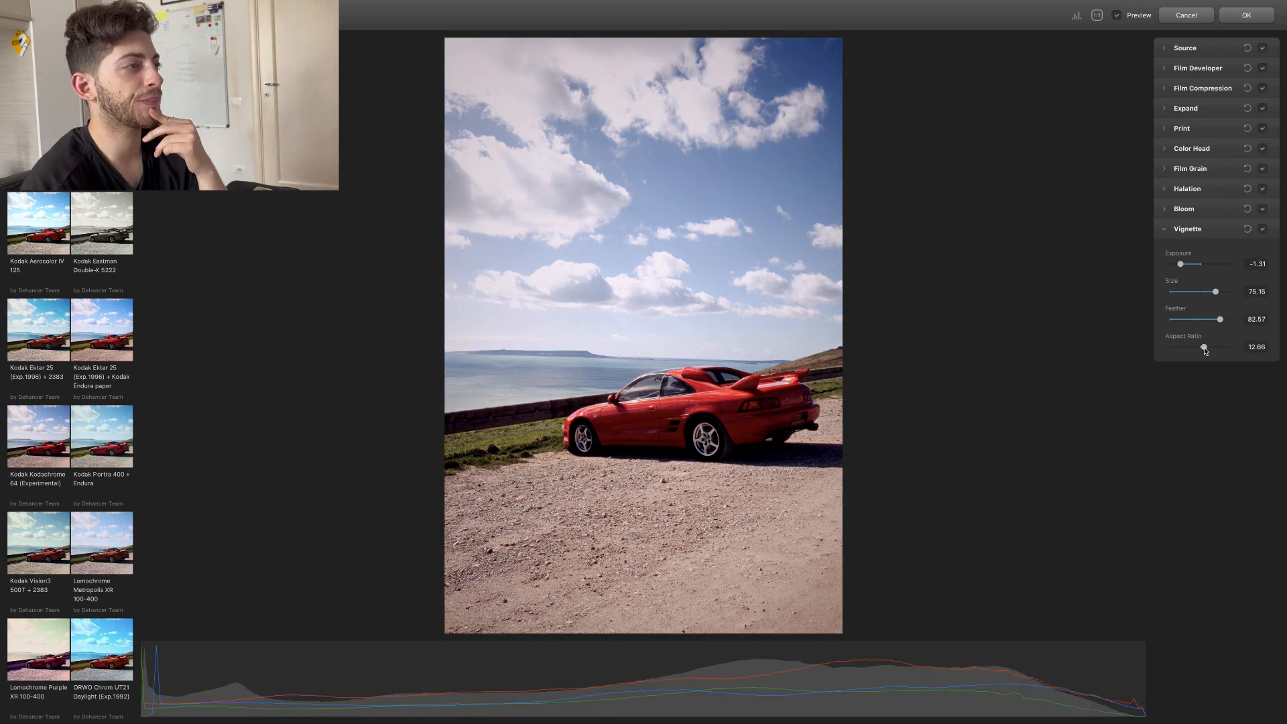